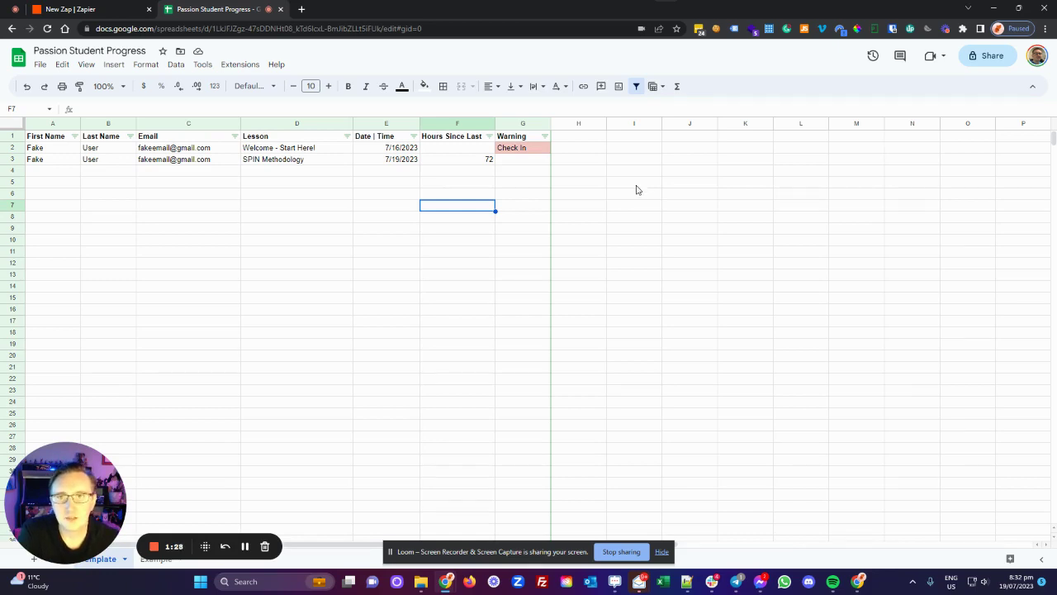
# Step: Switch from the Passion Student Progress spreadsheet to the untitled new Zap in Zapier
pyautogui.click(123, 15)
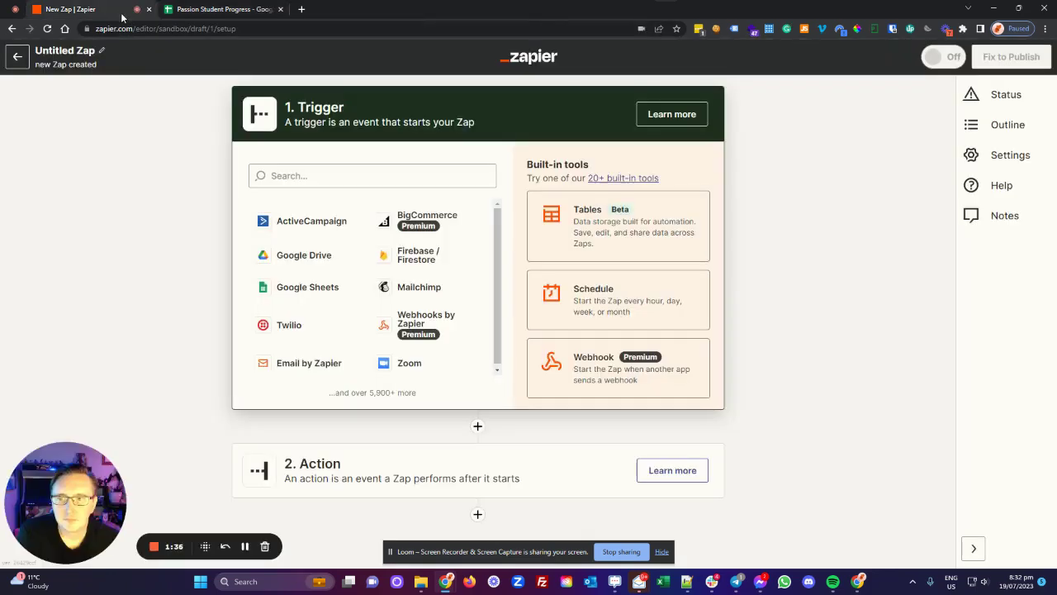
# Step: Search for 'pass' and set Passion.io as the Zap's trigger app
pyautogui.click(305, 174)
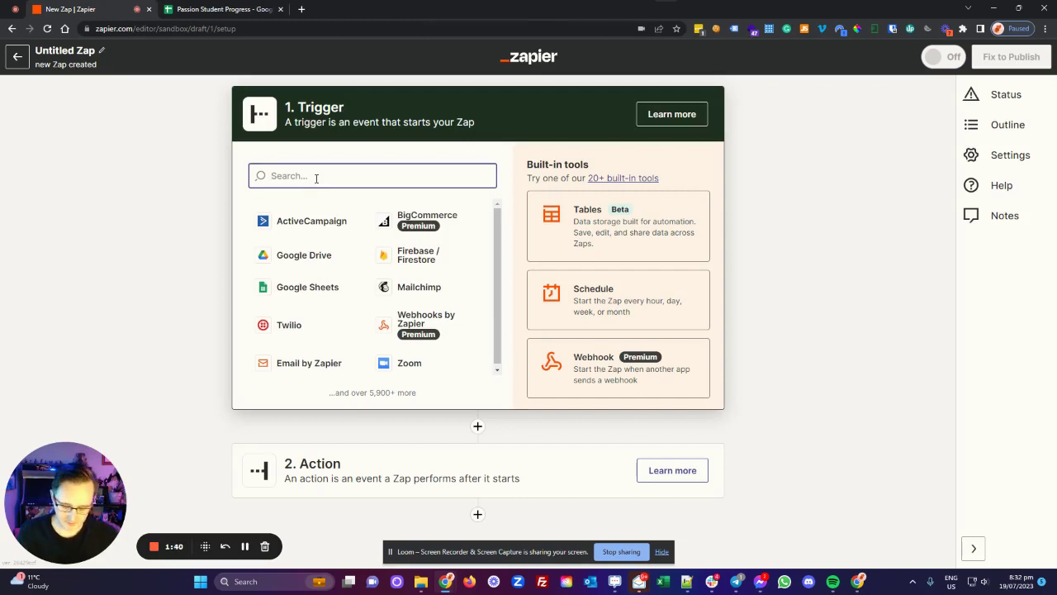
pyautogui.write('pass')
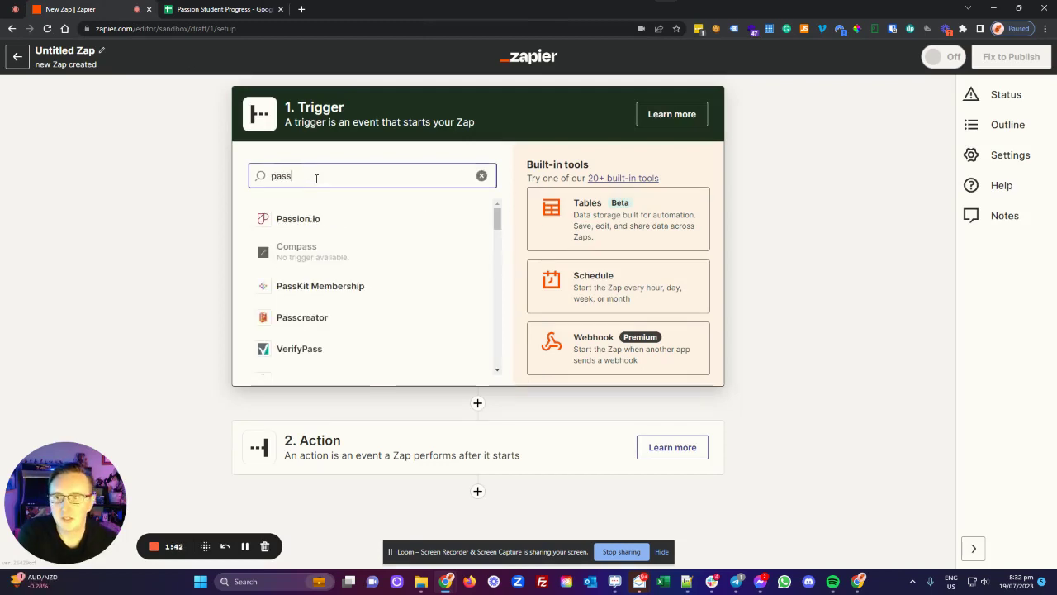
pyautogui.click(319, 218)
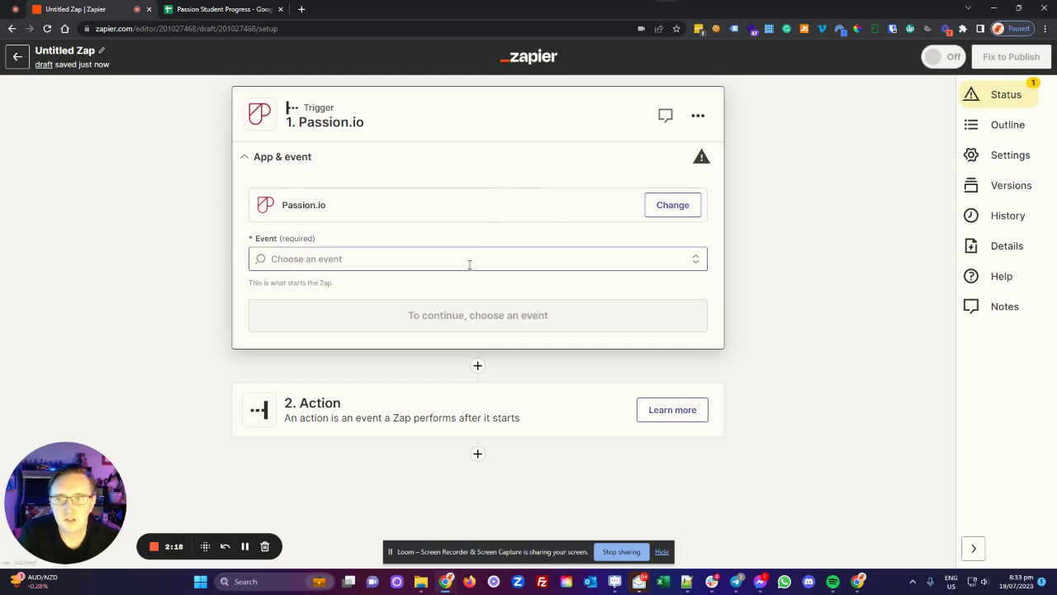
# Step: Set the Passion.io trigger event to Lesson Completed and continue
pyautogui.click(473, 262)
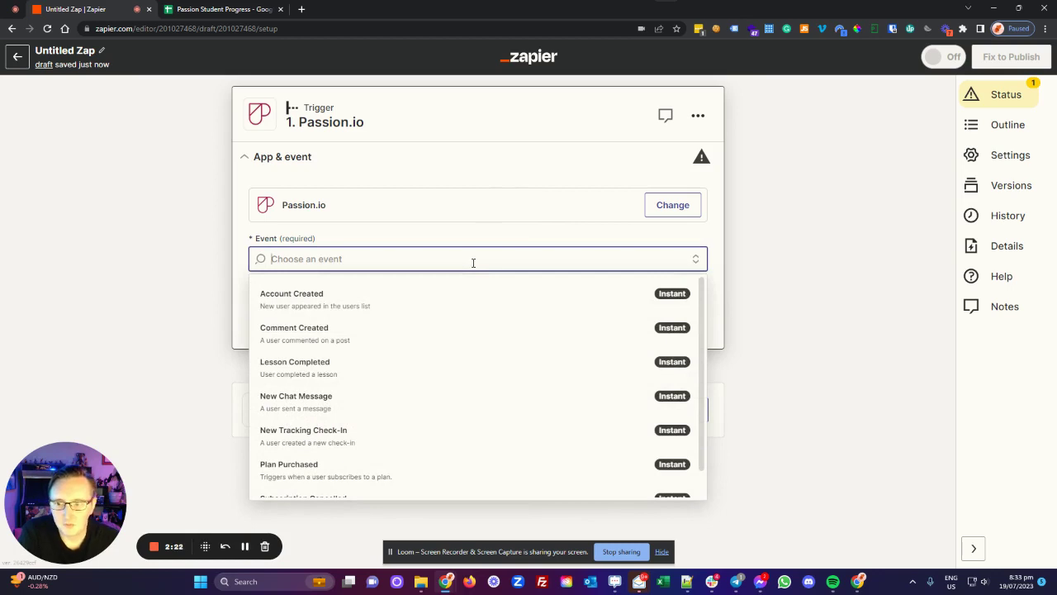
pyautogui.click(364, 377)
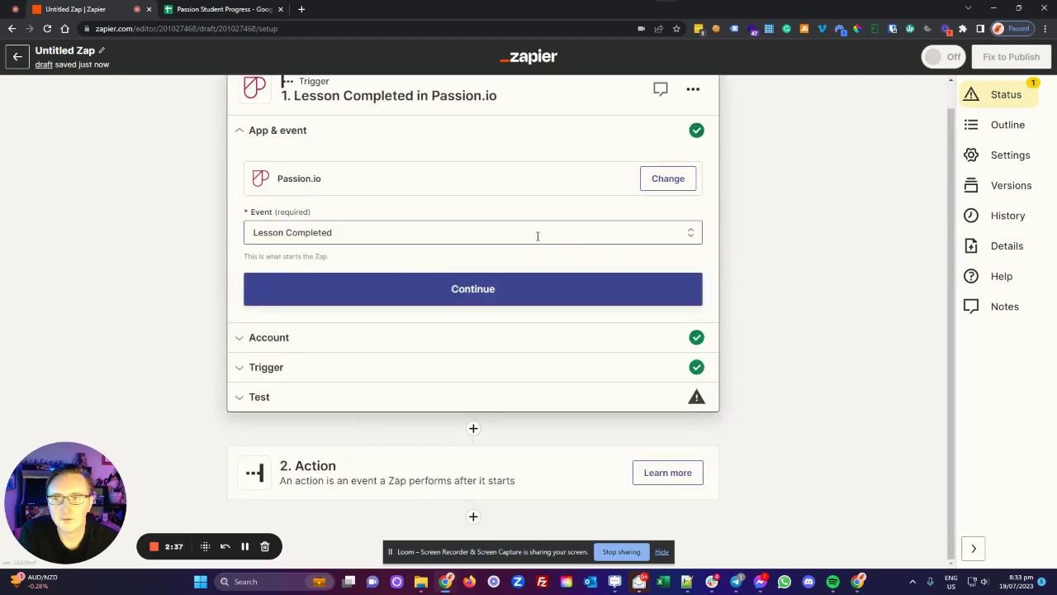
pyautogui.click(512, 293)
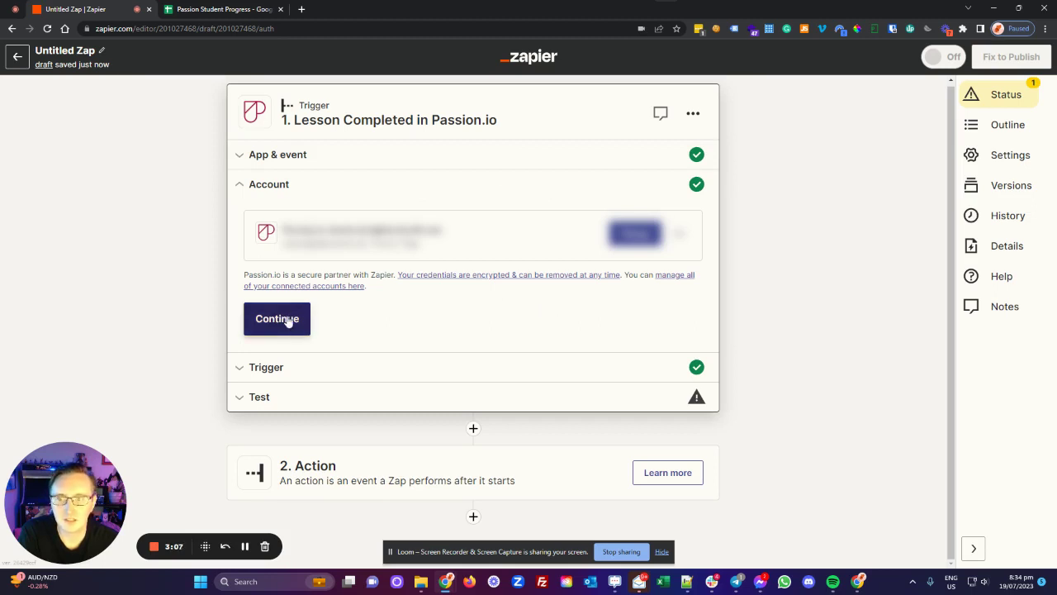
# Step: Confirm the Passion.io account, watch All Lessons, and test the trigger to pull Lesson A
pyautogui.click(286, 321)
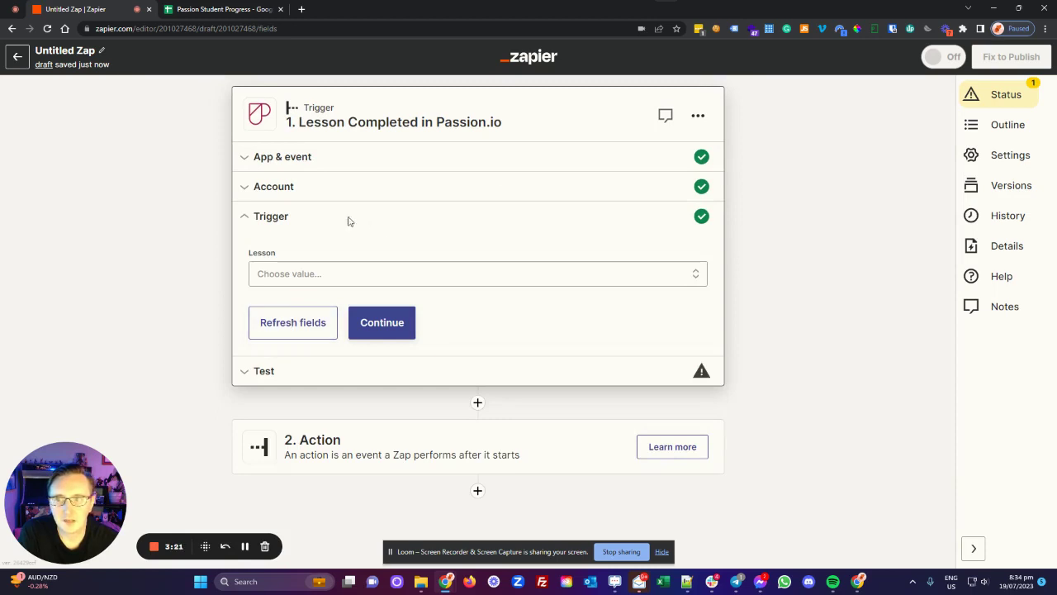
pyautogui.click(324, 278)
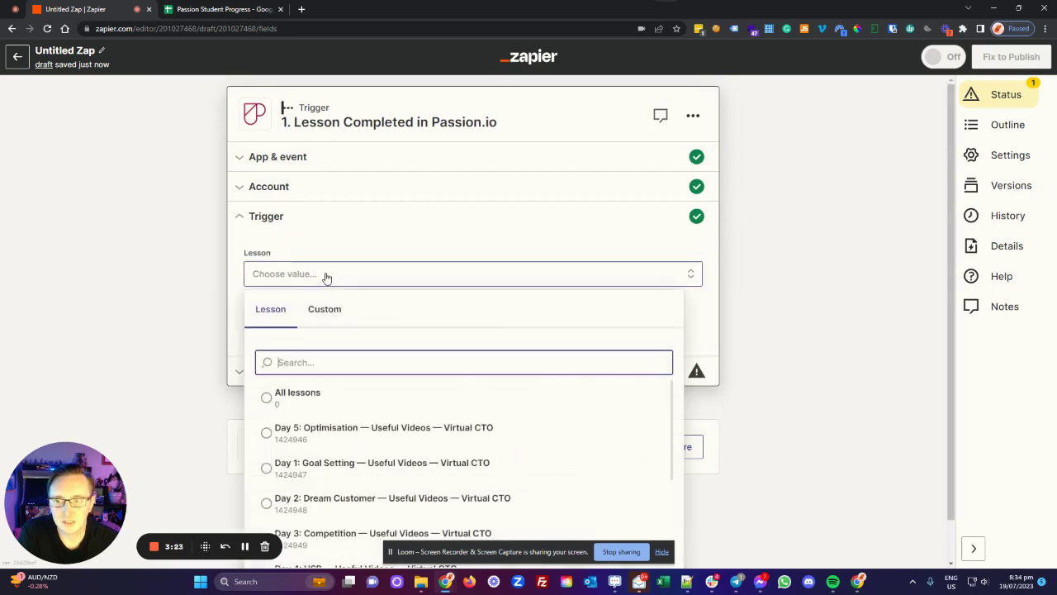
pyautogui.click(286, 397)
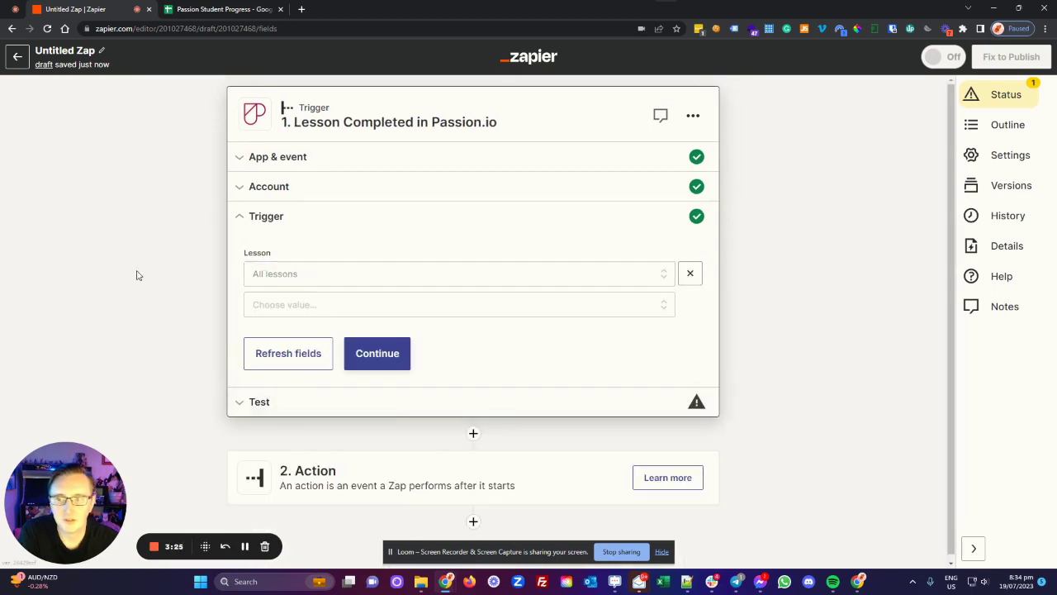
pyautogui.click(392, 356)
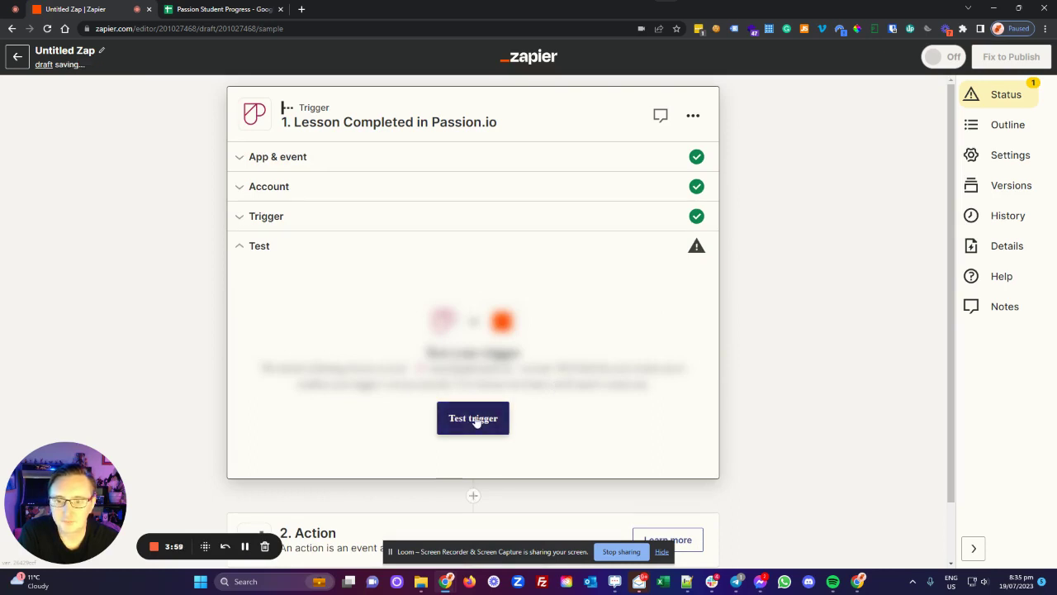
pyautogui.click(475, 420)
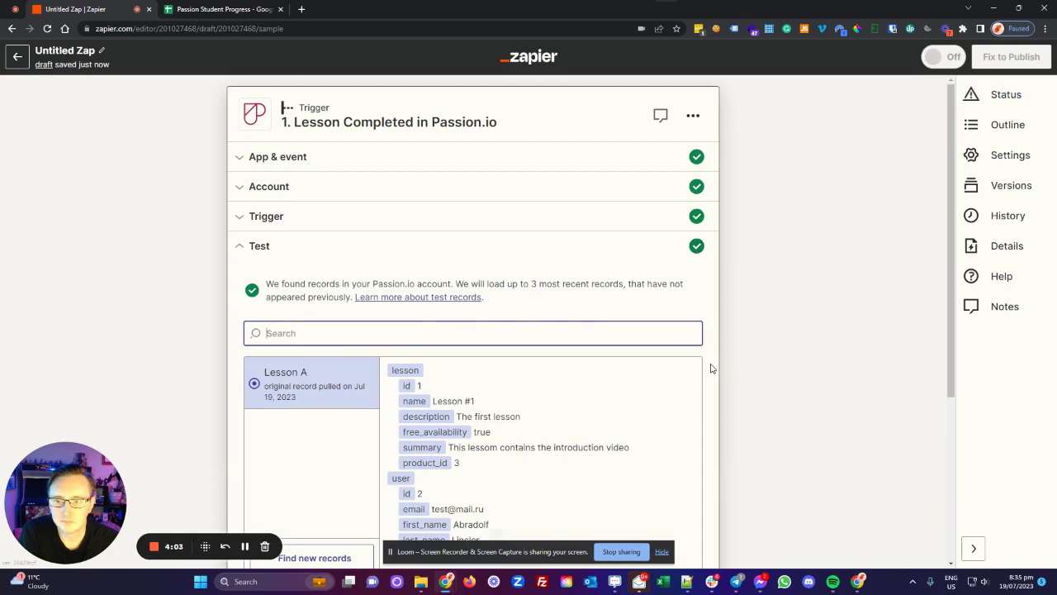
pyautogui.scroll(-2, 620, 331)
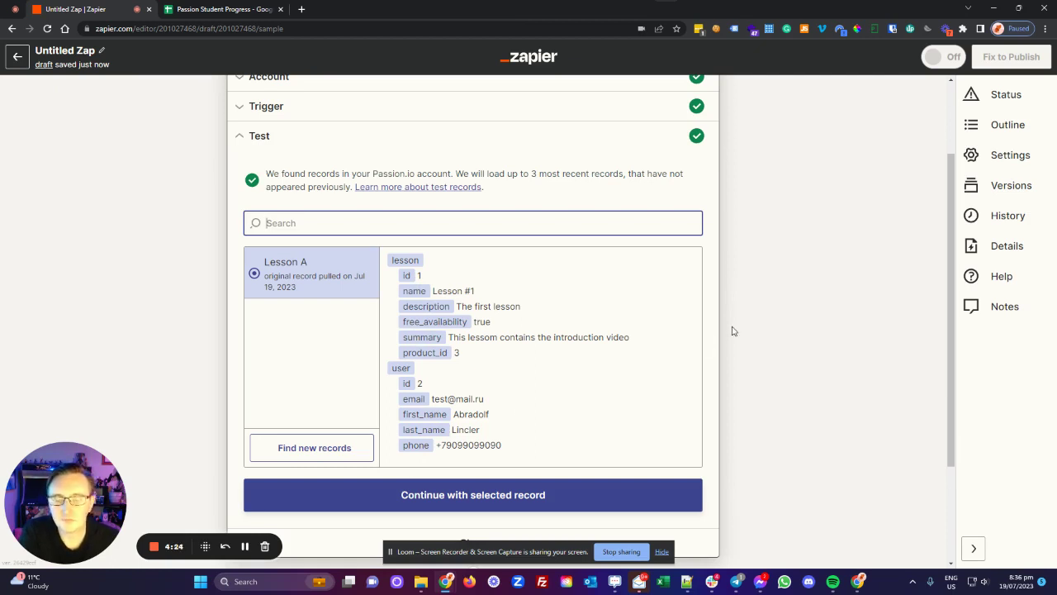
# Step: Continue with the Lesson A record and set the action to Google Sheets Create Spreadsheet Row
pyautogui.click(471, 500)
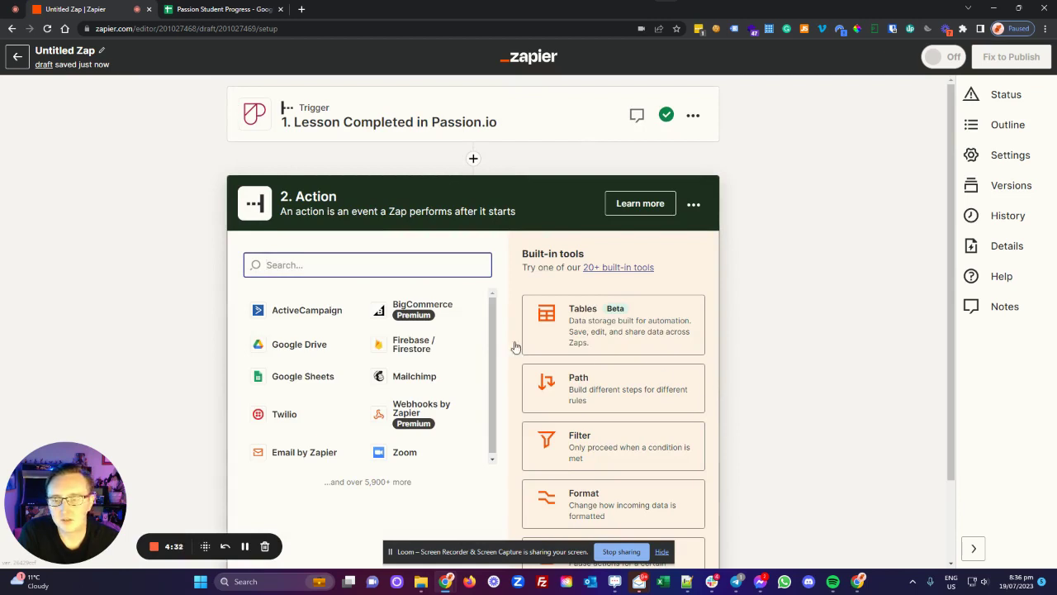
pyautogui.click(305, 377)
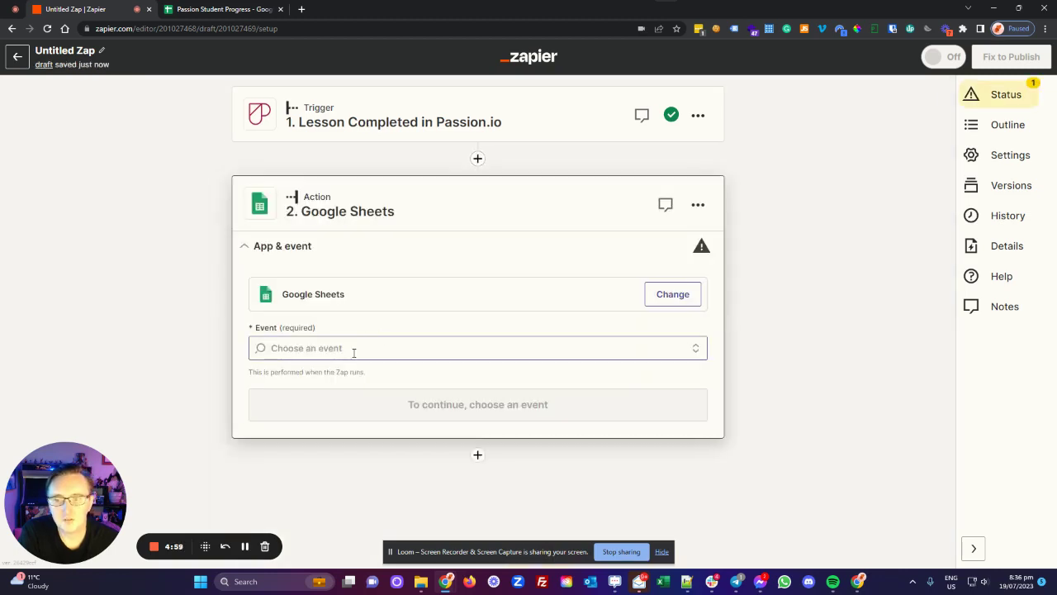
pyautogui.click(363, 347)
pyautogui.scroll(-4, 361, 390)
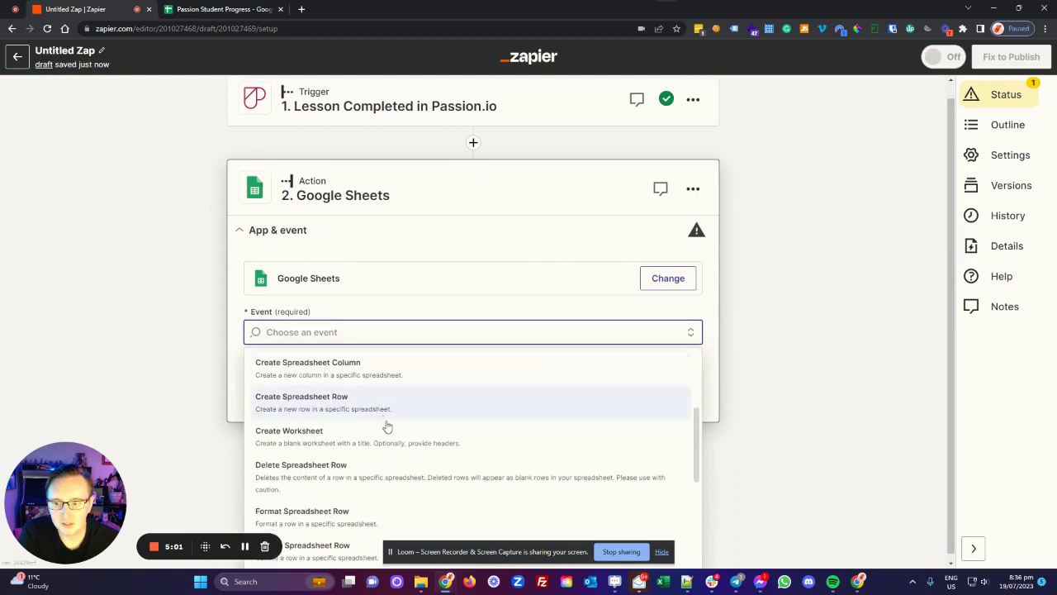
pyautogui.click(339, 408)
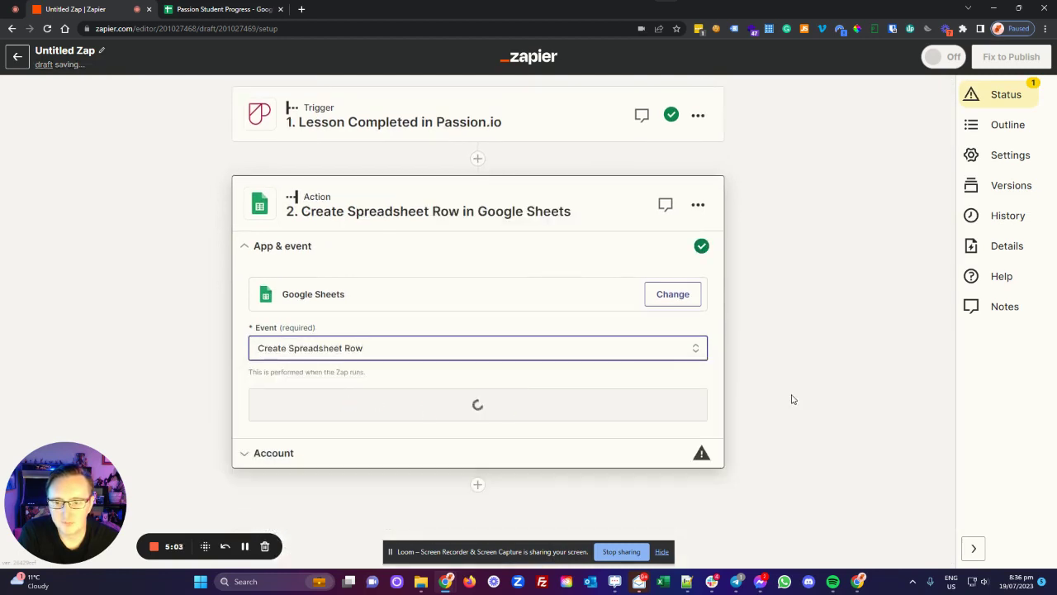
pyautogui.click(488, 405)
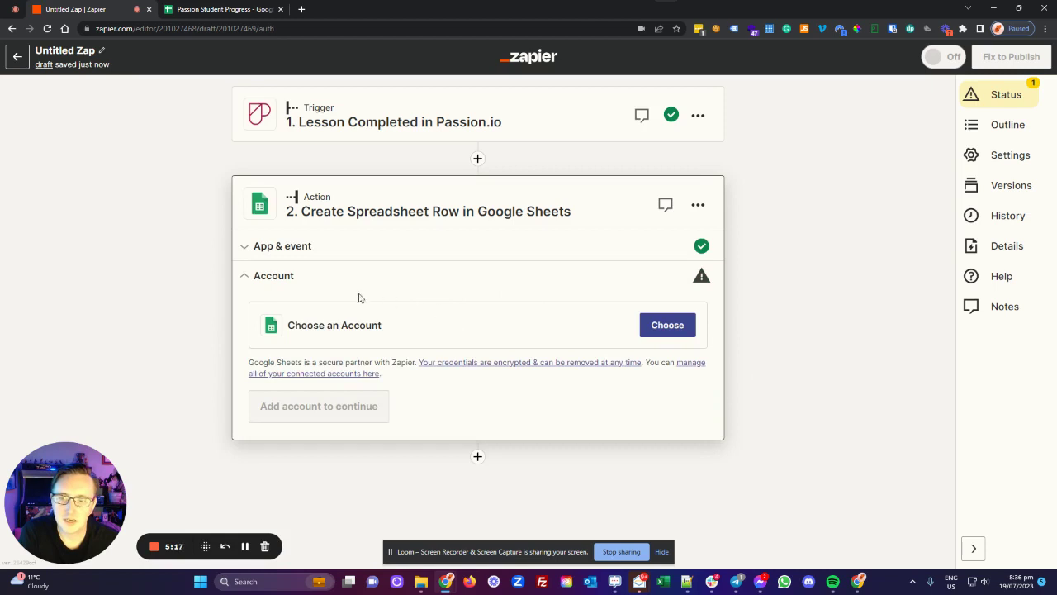
# Step: Connect a Google Sheets account to the action step and continue
pyautogui.click(669, 326)
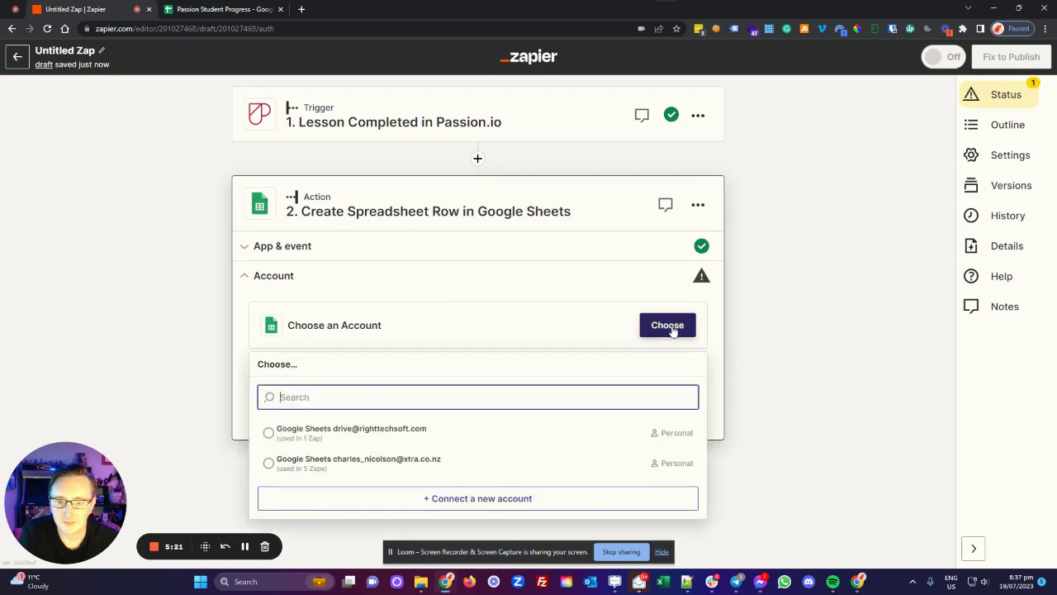
pyautogui.click(670, 328)
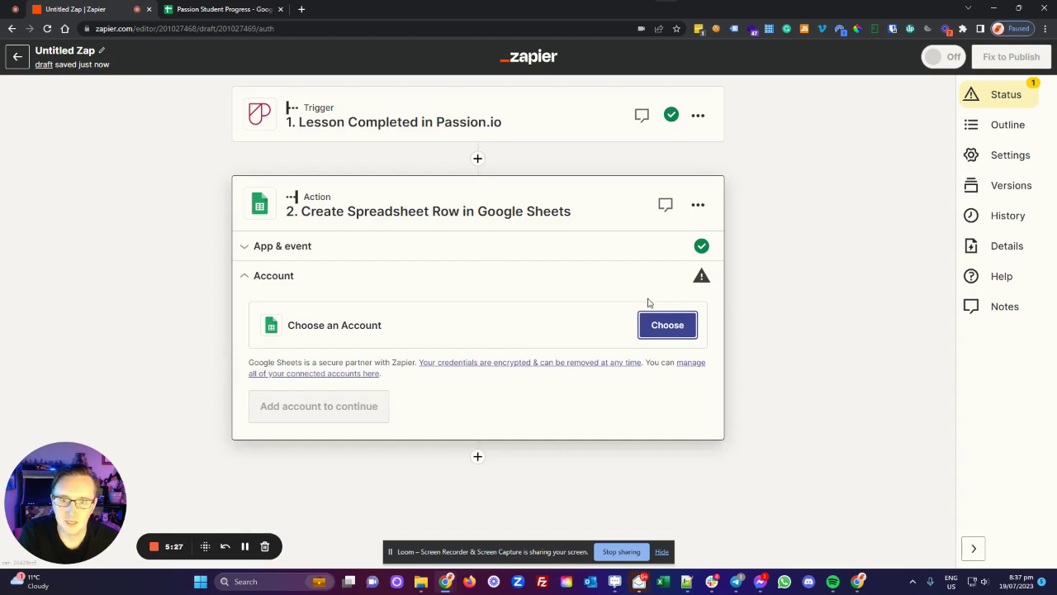
pyautogui.click(663, 322)
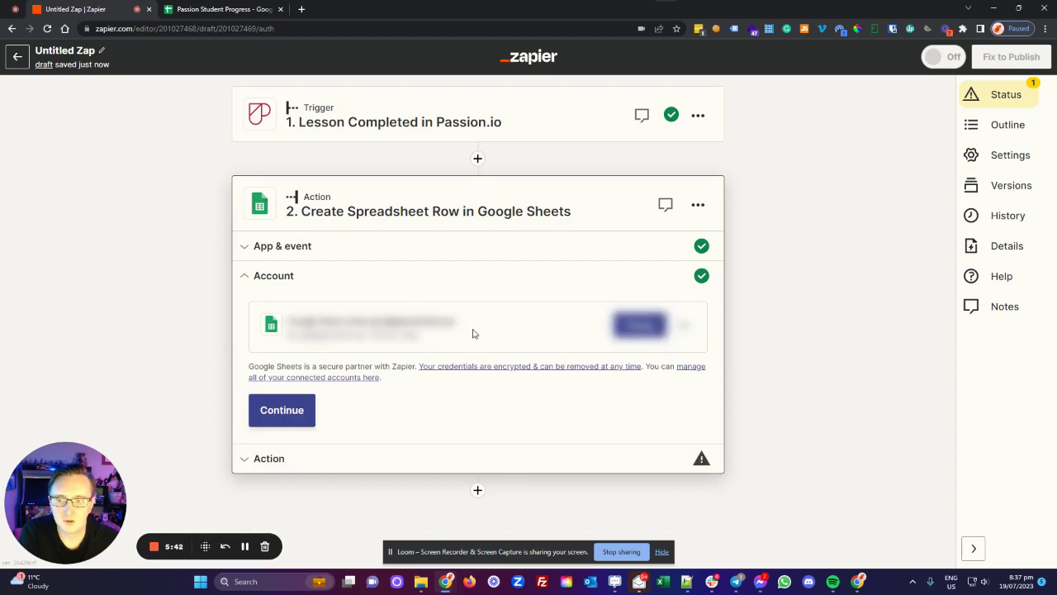
pyautogui.click(281, 411)
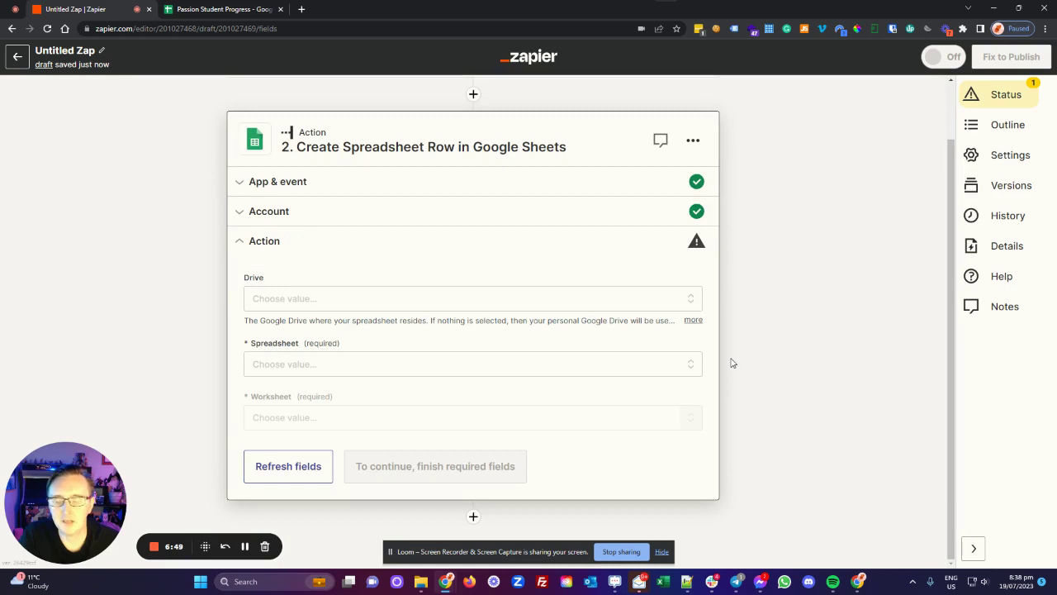
# Step: Set Drive to My Google Drive, then return to the Passion Student Progress sheet
pyautogui.click(332, 303)
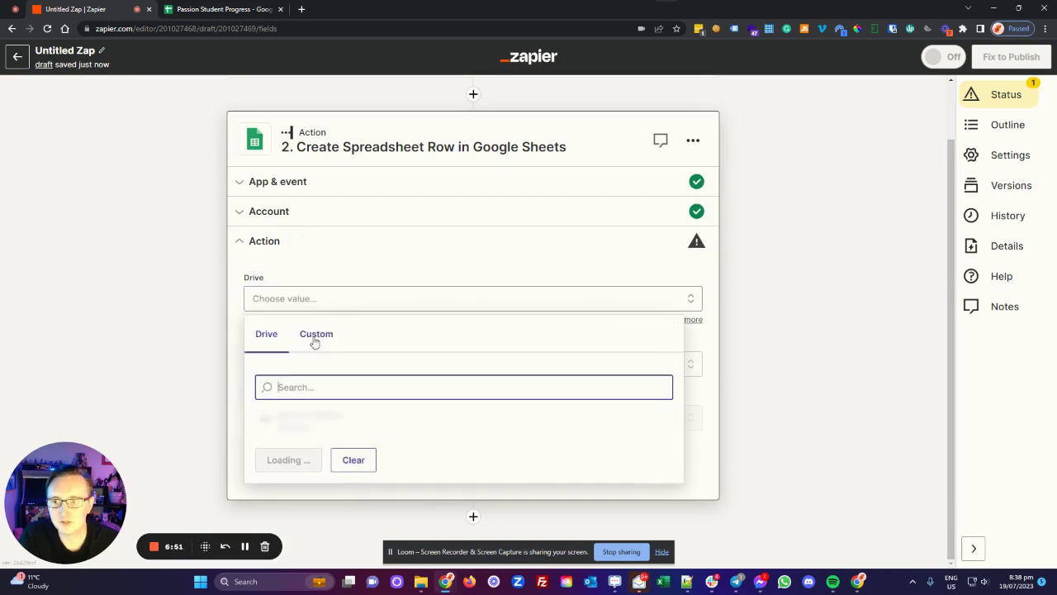
pyautogui.click(305, 416)
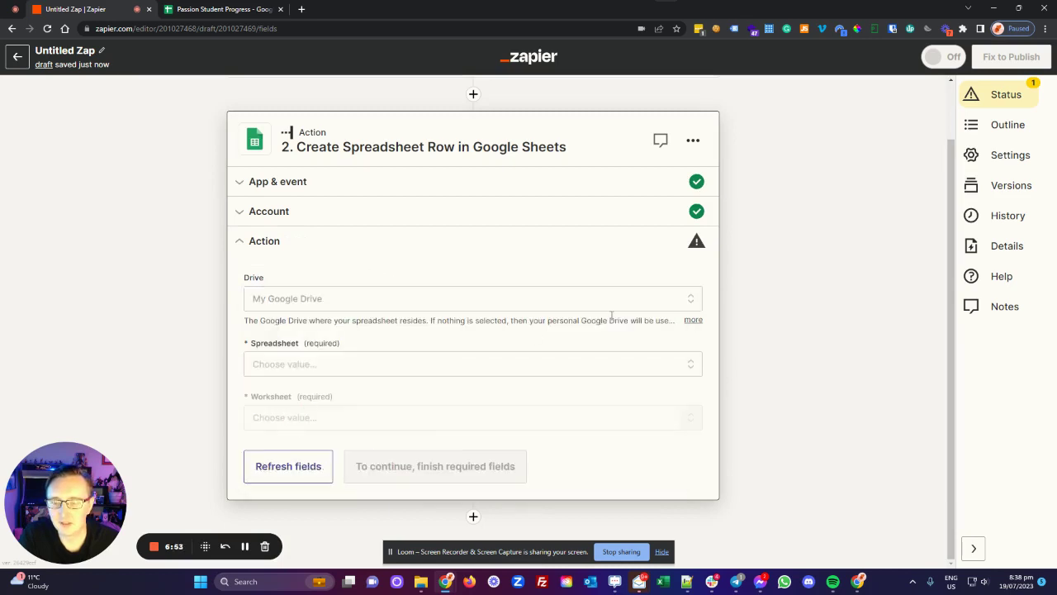
pyautogui.click(322, 364)
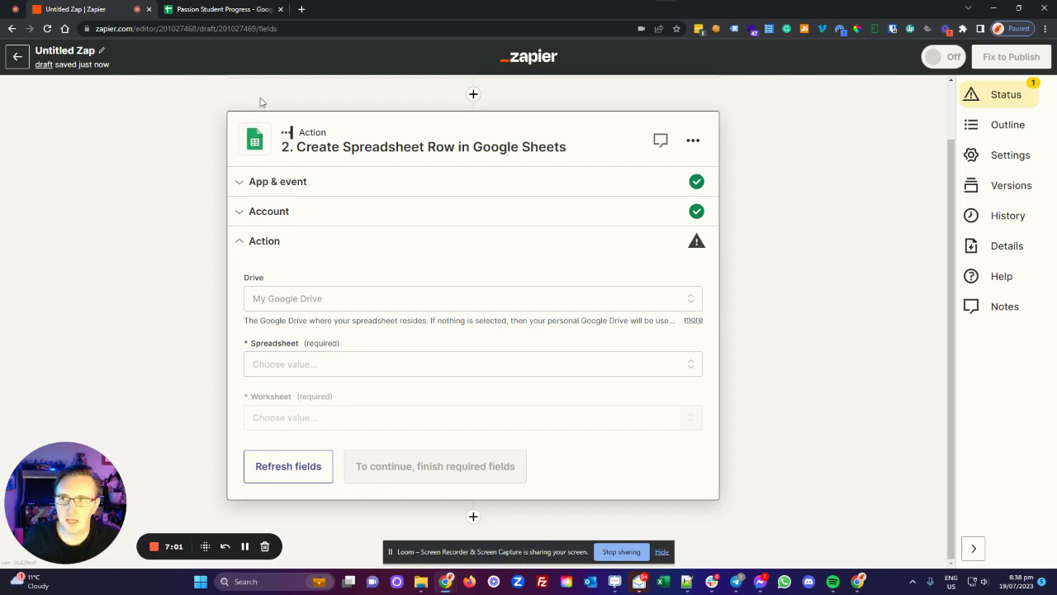
pyautogui.click(222, 9)
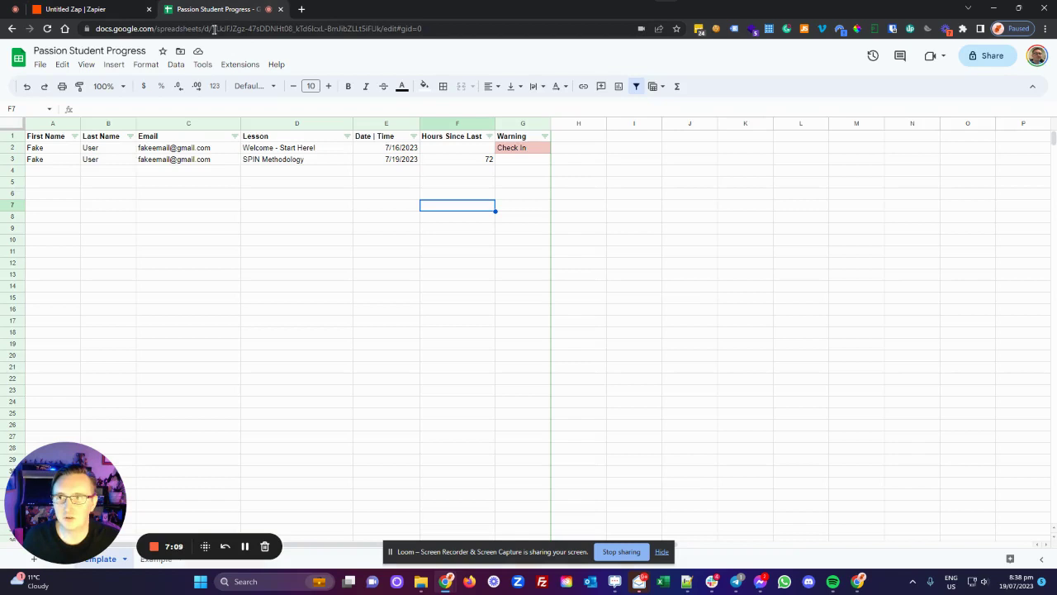
# Step: Copy the spreadsheet ID from the sheet's web address and return to the Zap
pyautogui.moveTo(212, 31); pyautogui.dragTo(381, 38)
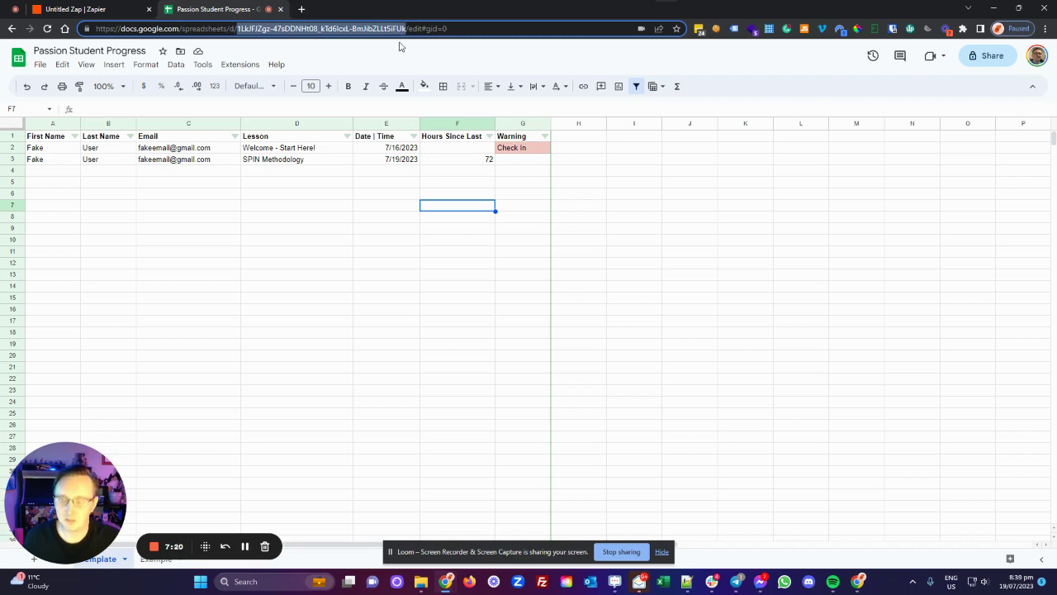
pyautogui.click(113, 10)
# Step: Paste the ID to select Passion Student Progress, then choose its Template worksheet
pyautogui.click(321, 370)
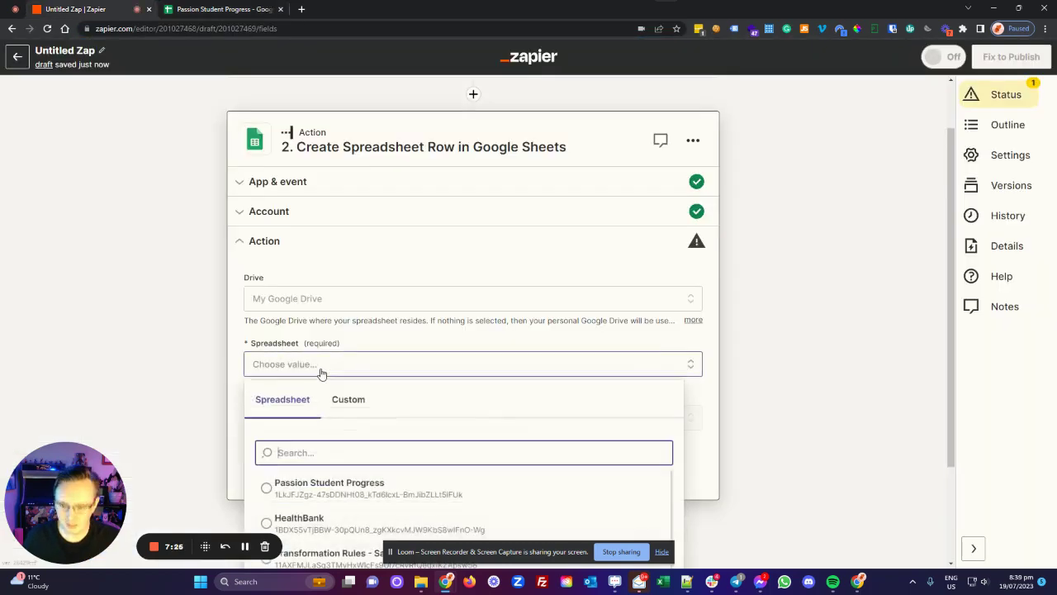
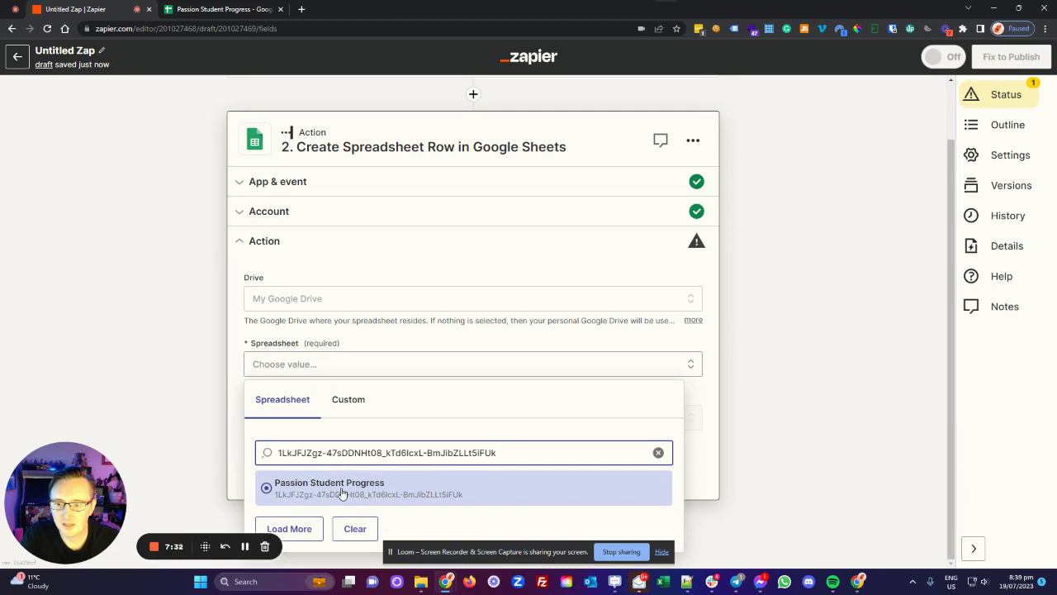
pyautogui.click(341, 493)
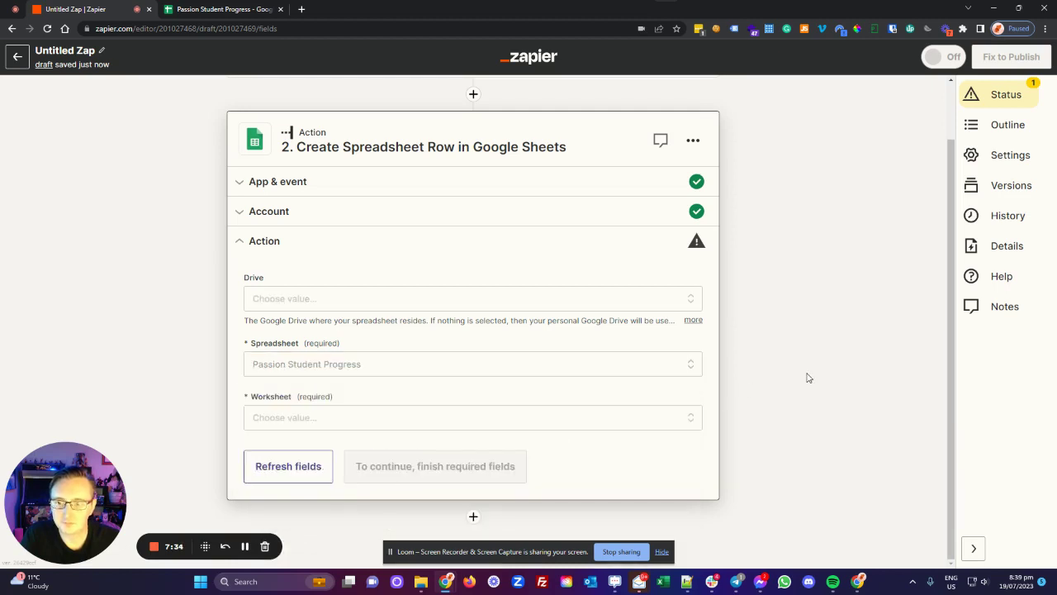
pyautogui.click(525, 422)
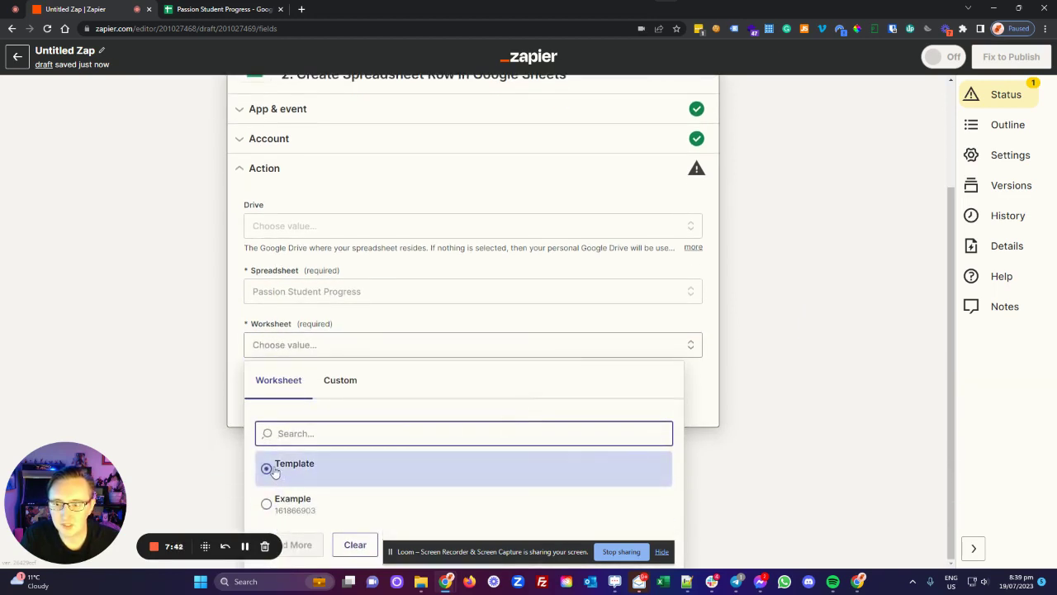
pyautogui.click(275, 470)
pyautogui.scroll(-3, 819, 392)
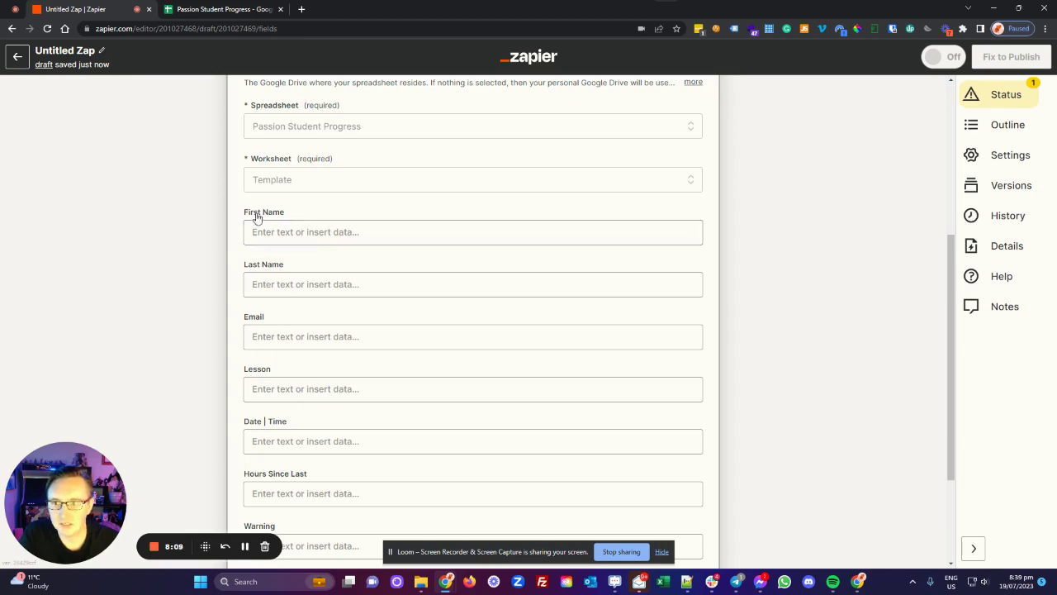
# Step: Map First Name and Last Name to Passion.io User First Name and User Last Name
pyautogui.click(291, 231)
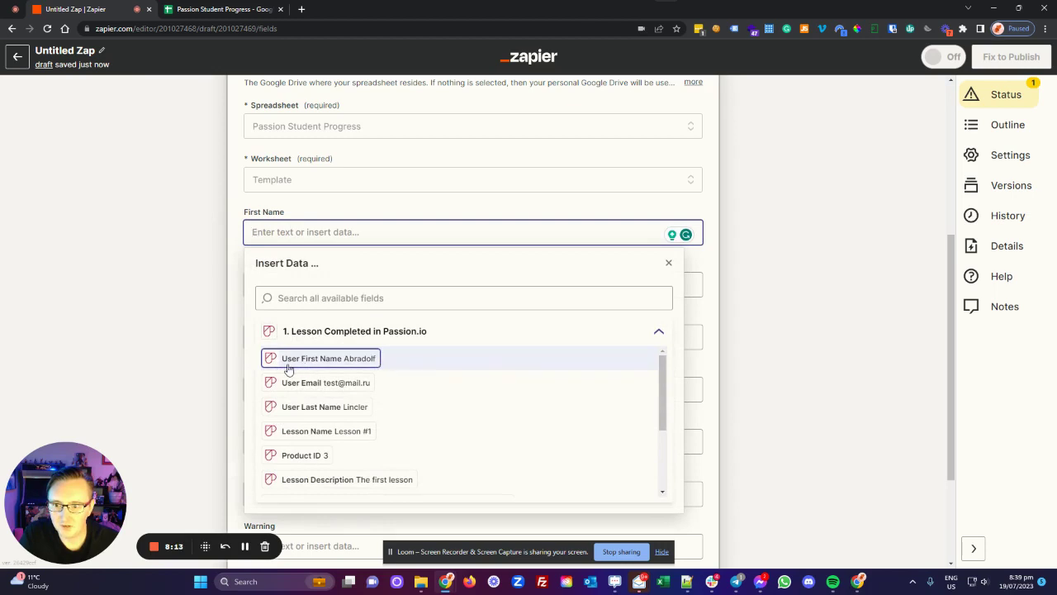
pyautogui.click(333, 363)
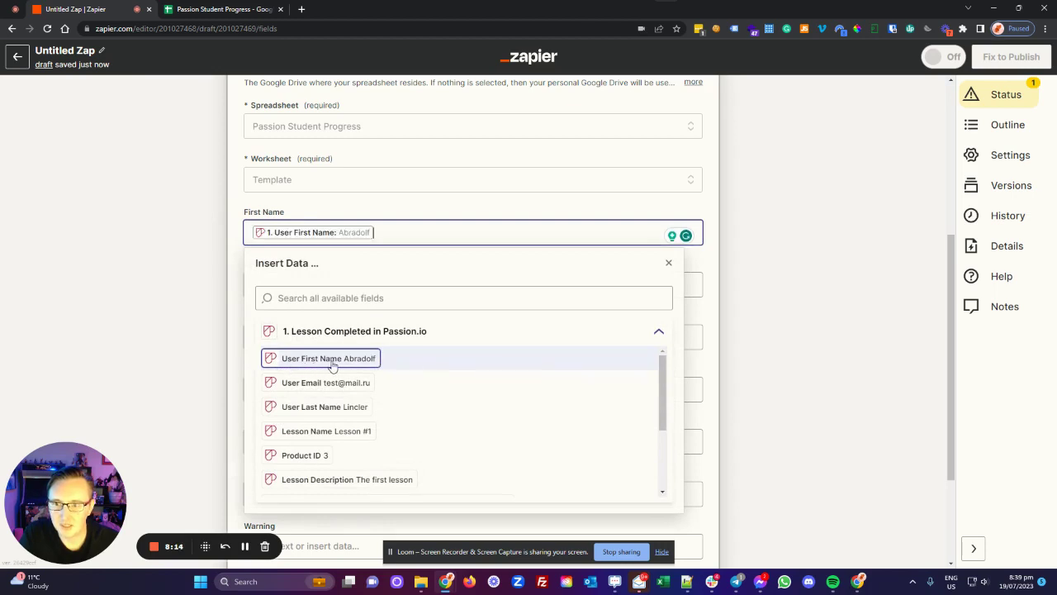
pyautogui.click(182, 309)
pyautogui.click(290, 229)
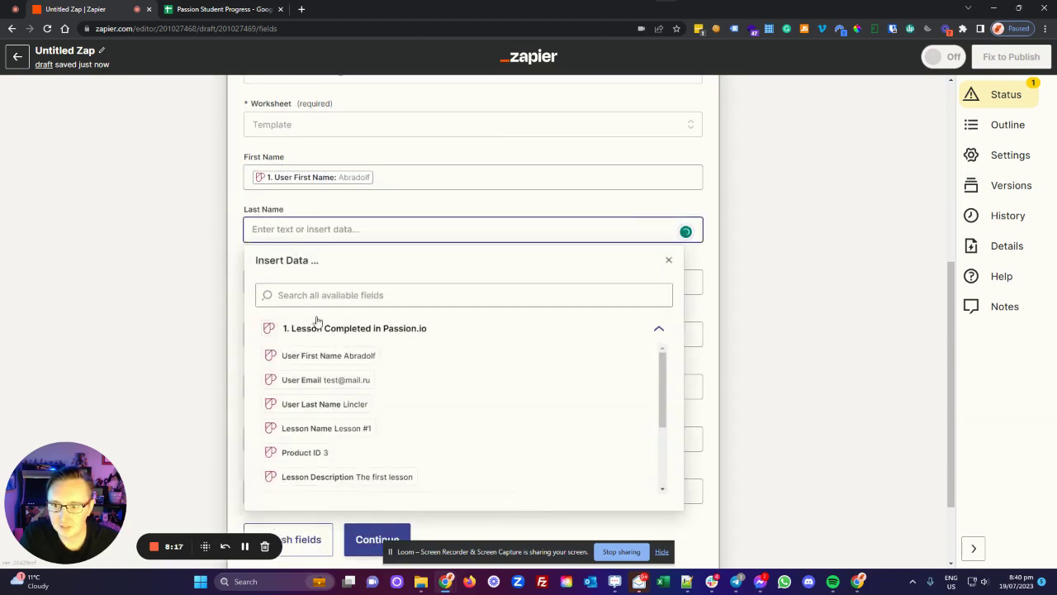
pyautogui.click(324, 404)
pyautogui.click(150, 312)
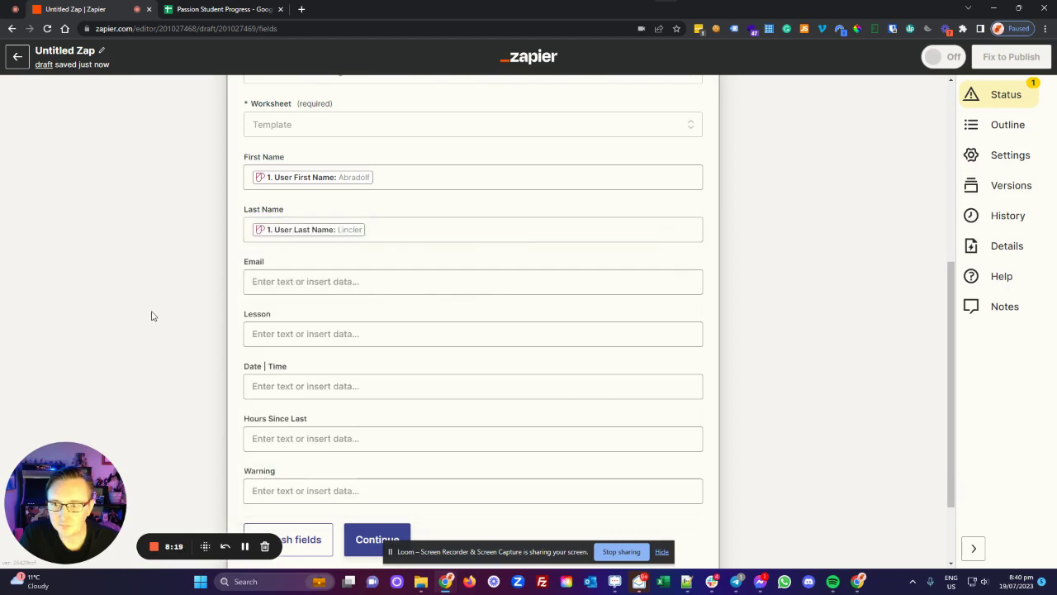
# Step: Map Email to User Email and Lesson to the Passion.io Lesson Name
pyautogui.click(372, 226)
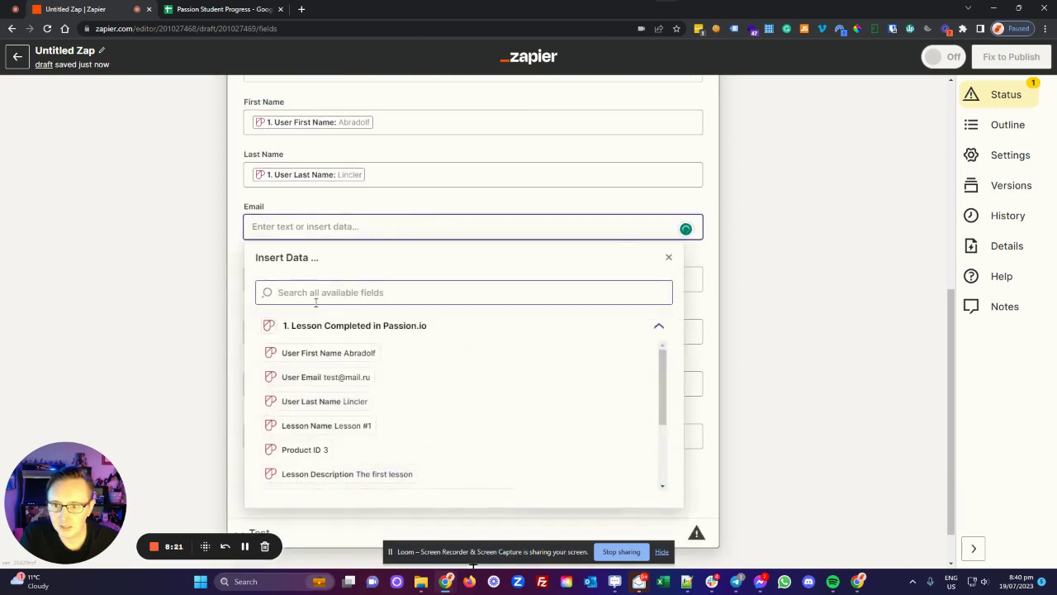
pyautogui.click(326, 380)
pyautogui.click(180, 287)
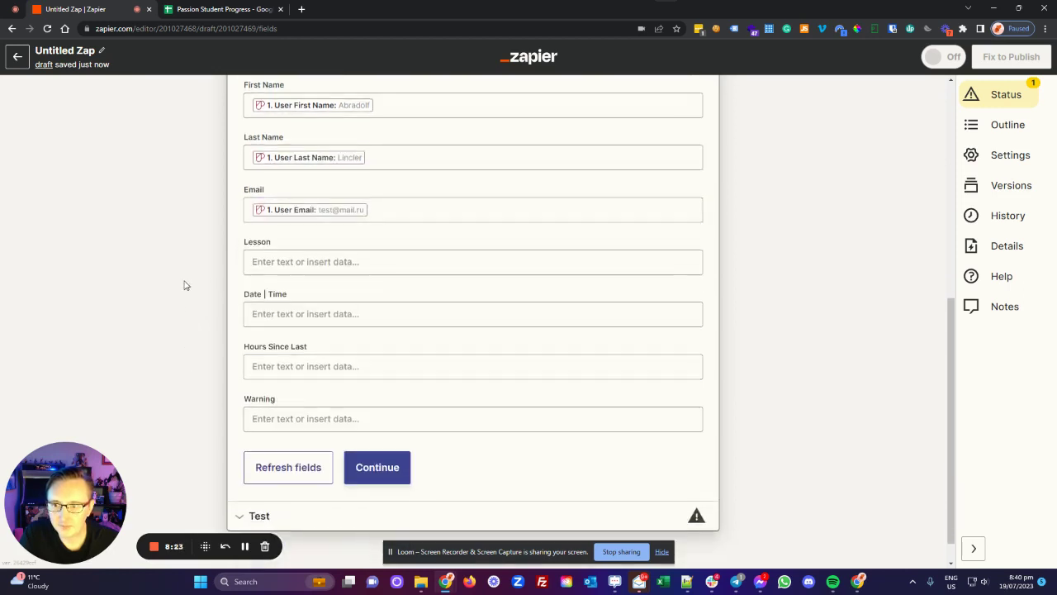
pyautogui.click(274, 223)
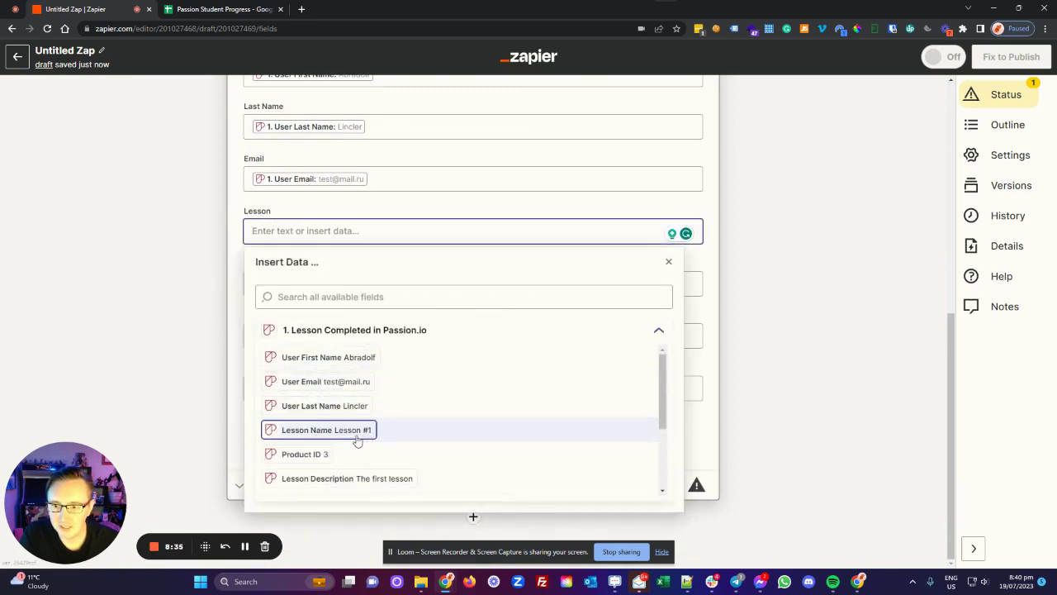
pyautogui.click(356, 439)
pyautogui.click(167, 294)
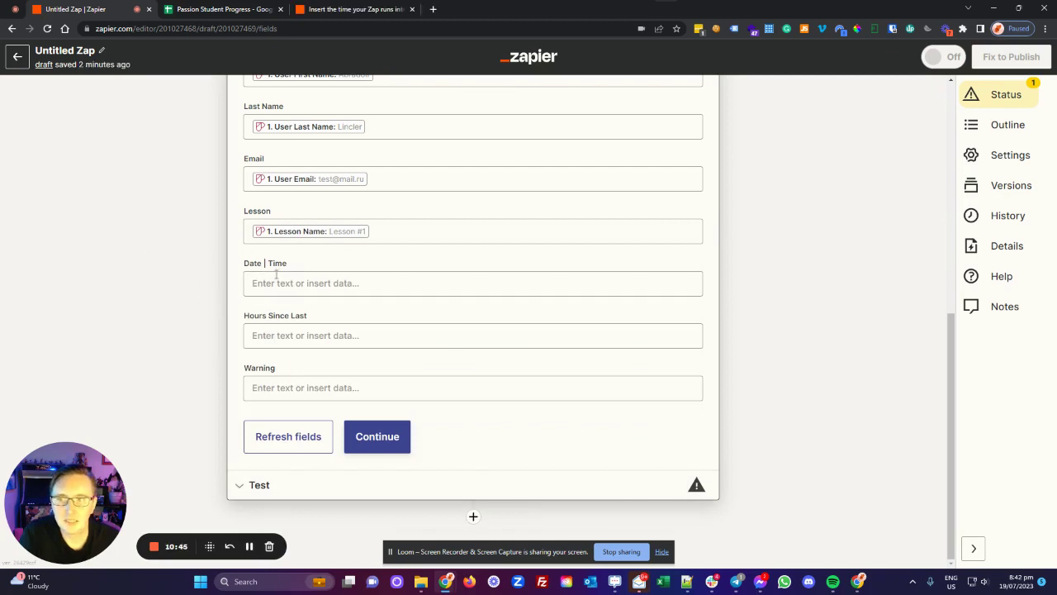
pyautogui.click(282, 283)
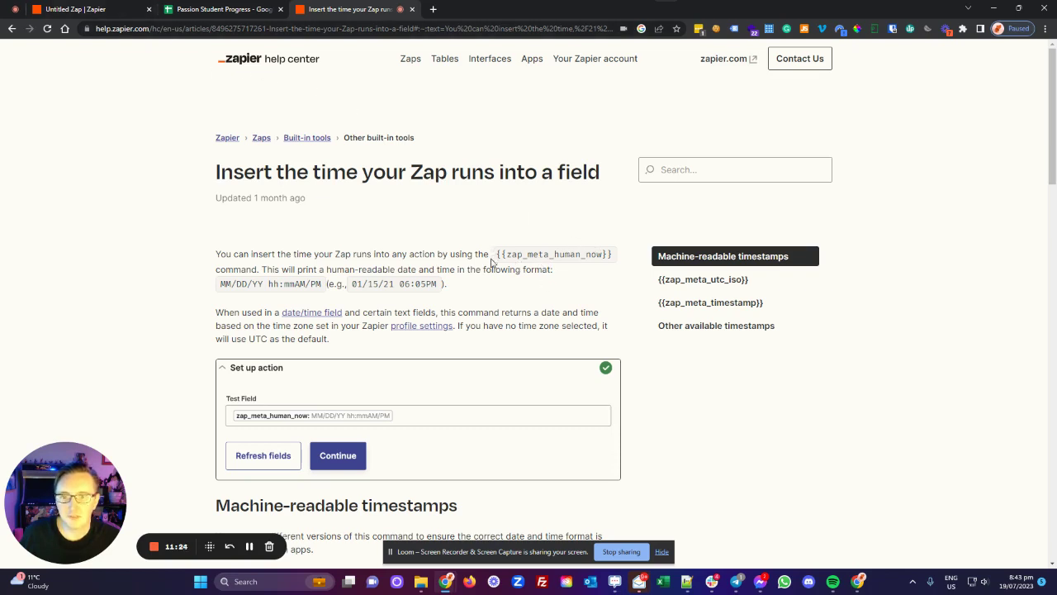
# Step: Copy {{zap_meta_human_now}} from the run-time help article and return to the Untitled Zap
pyautogui.moveTo(496, 254); pyautogui.dragTo(618, 257)
pyautogui.hotkey('ctrl', 'c')
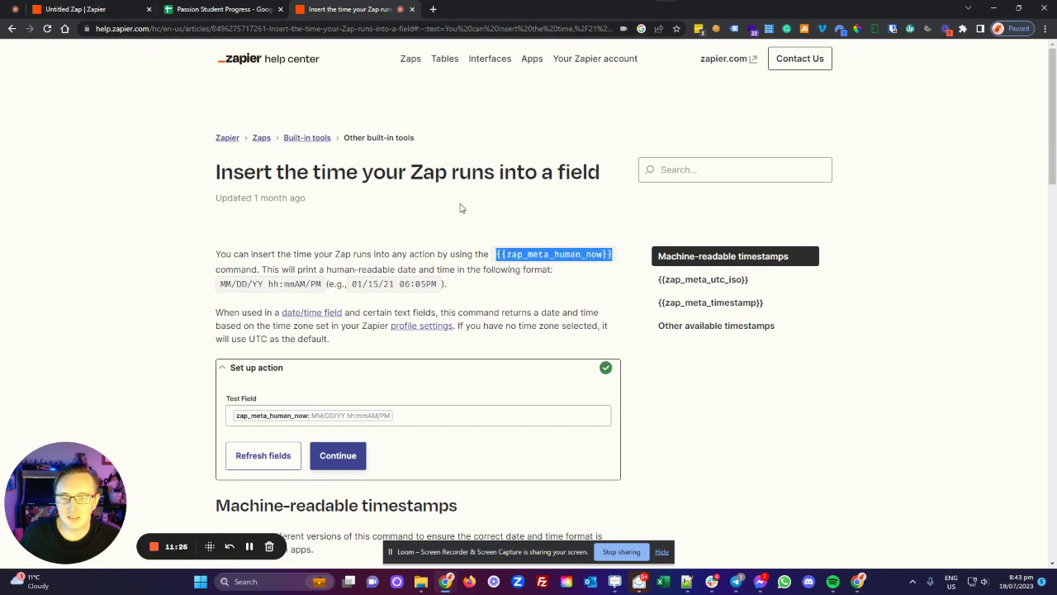
pyautogui.click(83, 9)
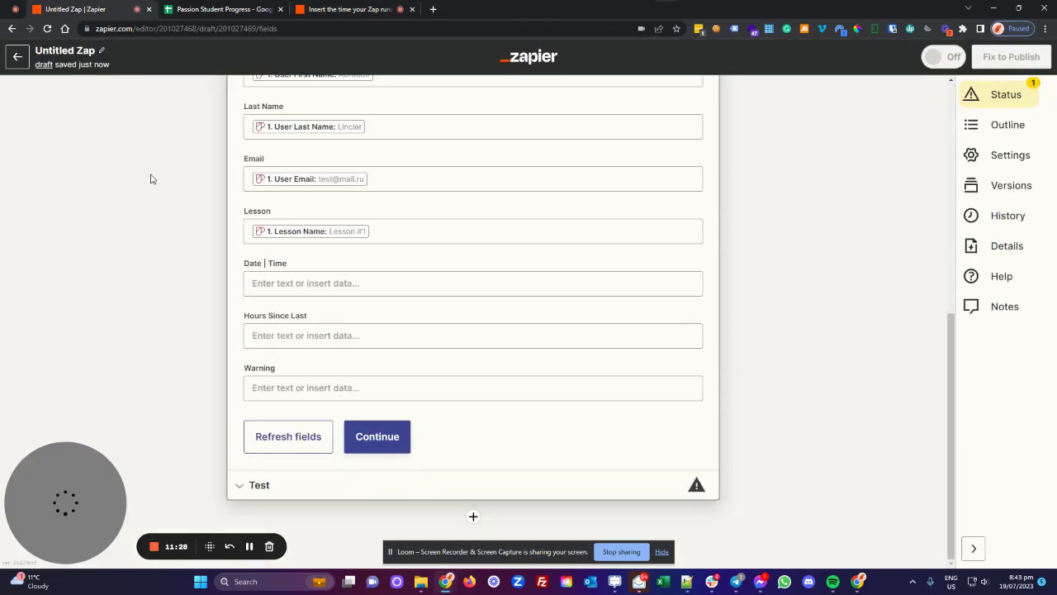
# Step: Fill the Date | Time field with the zap_meta_human_now run time and continue to testing
pyautogui.click(278, 284)
pyautogui.hotkey('ctrl', 'v')
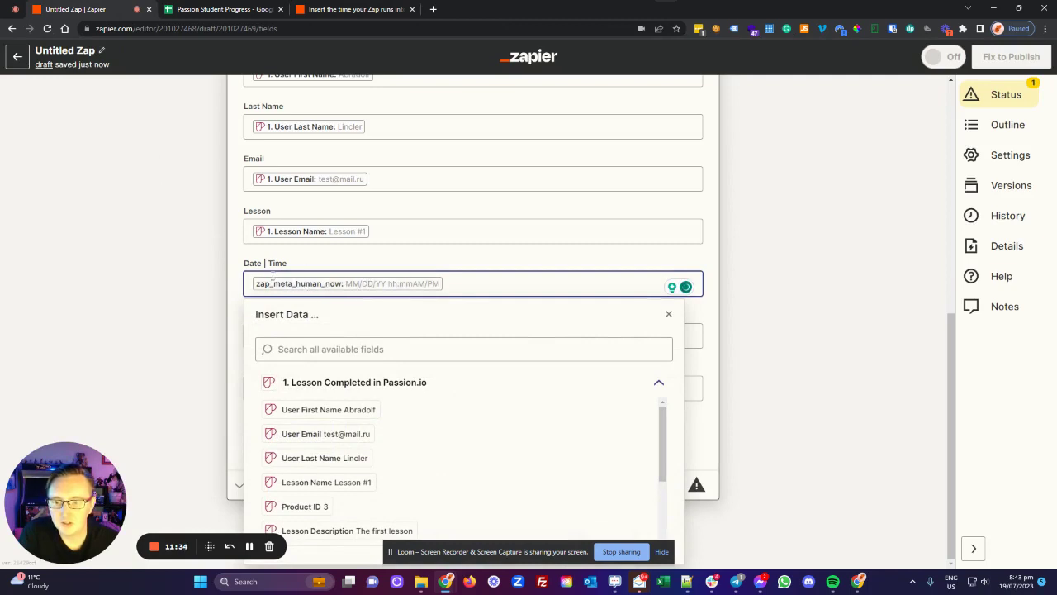
pyautogui.click(766, 284)
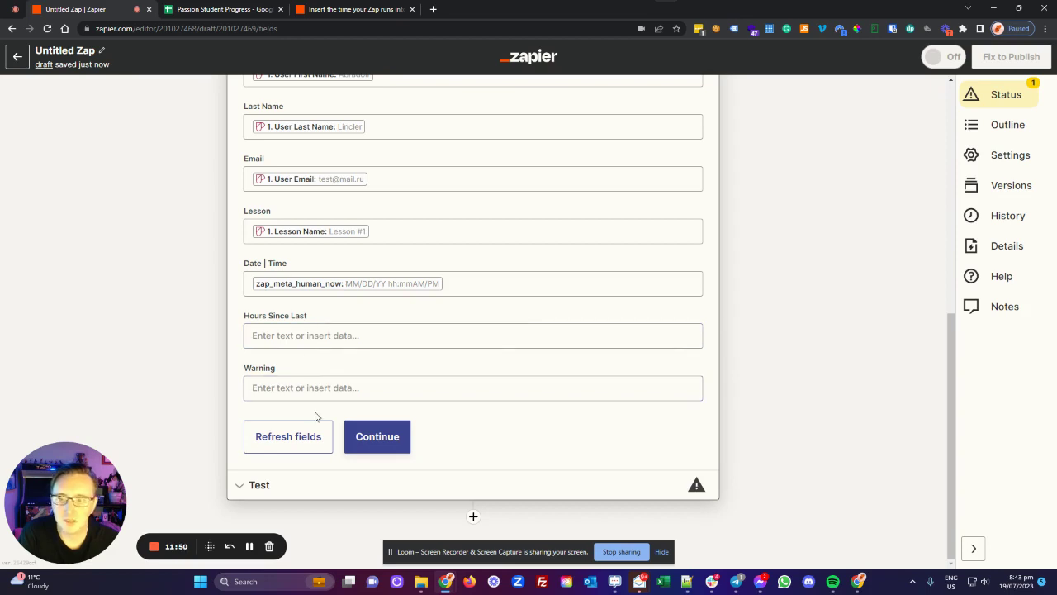
pyautogui.click(377, 437)
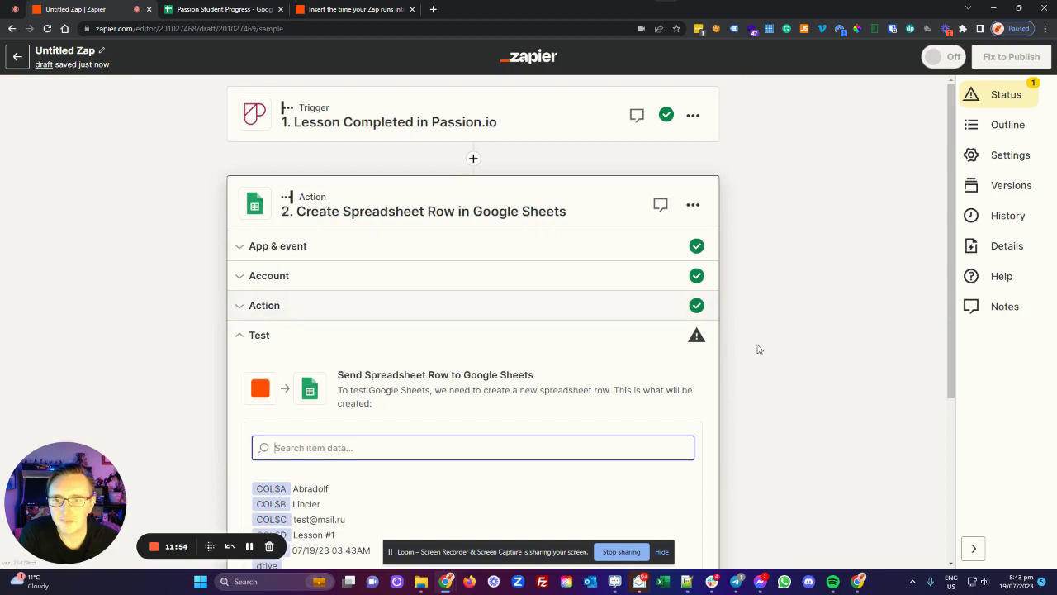
# Step: Run the test action so the sample lesson completion lands in Google Sheets as row 4
pyautogui.scroll(-3, 746, 324)
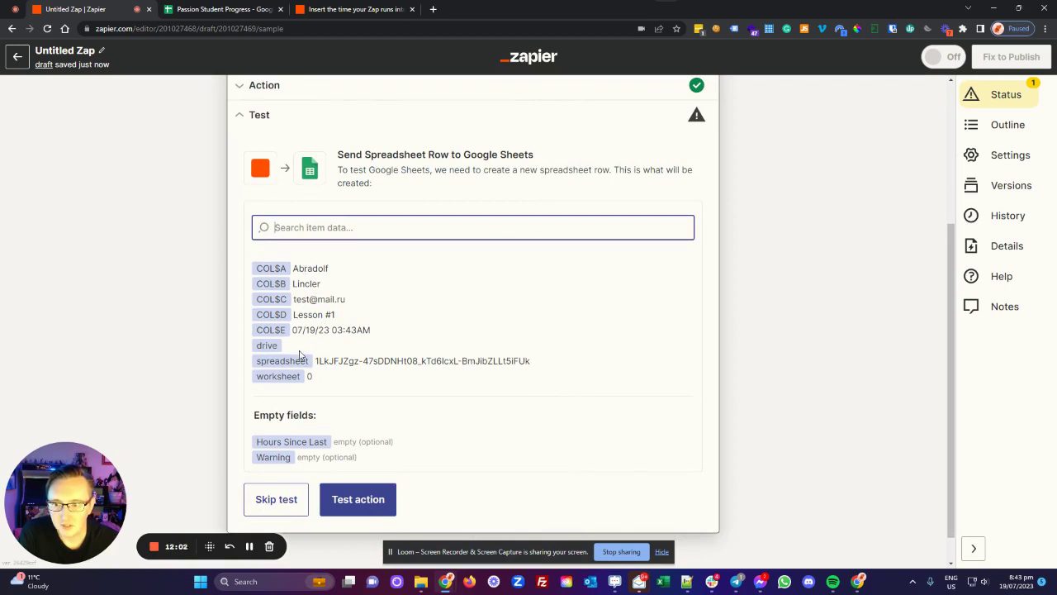
pyautogui.scroll(-1, 367, 356)
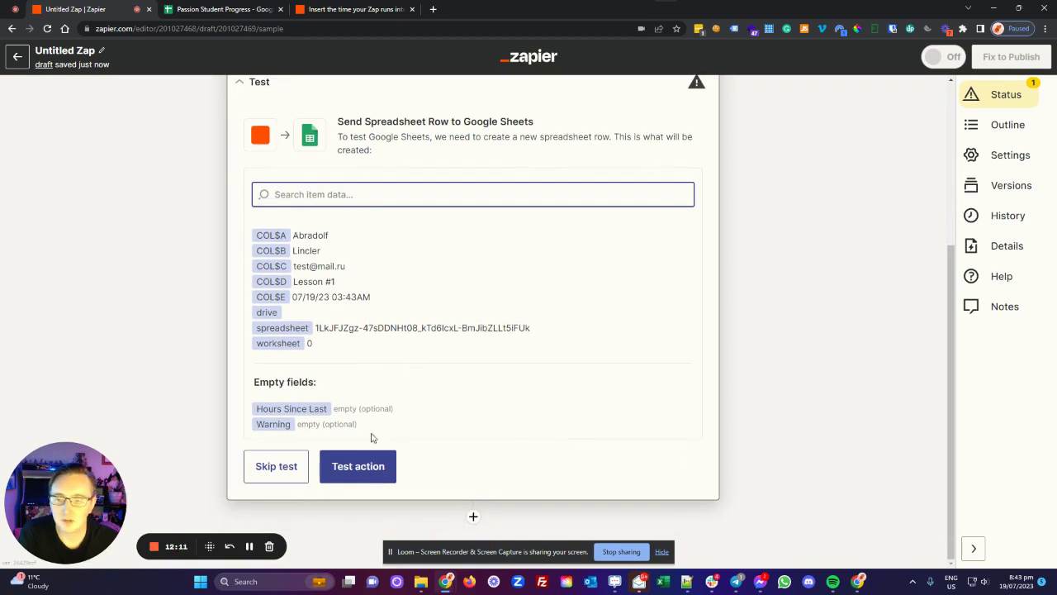
pyautogui.click(360, 469)
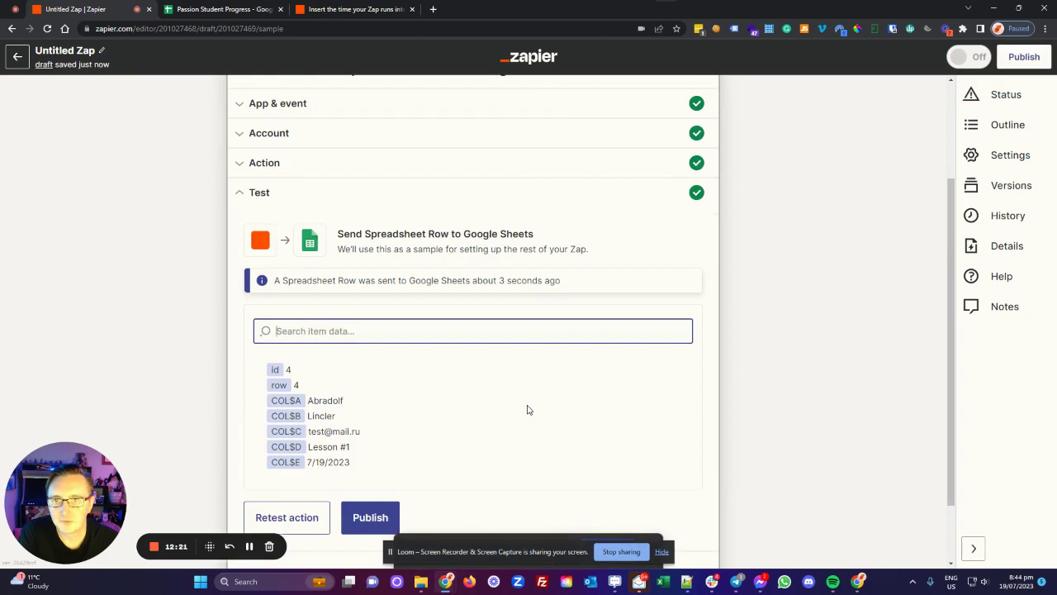
# Step: In the Passion Student Progress sheet, check the new row 4 and the F3:G3 formulas
pyautogui.click(225, 9)
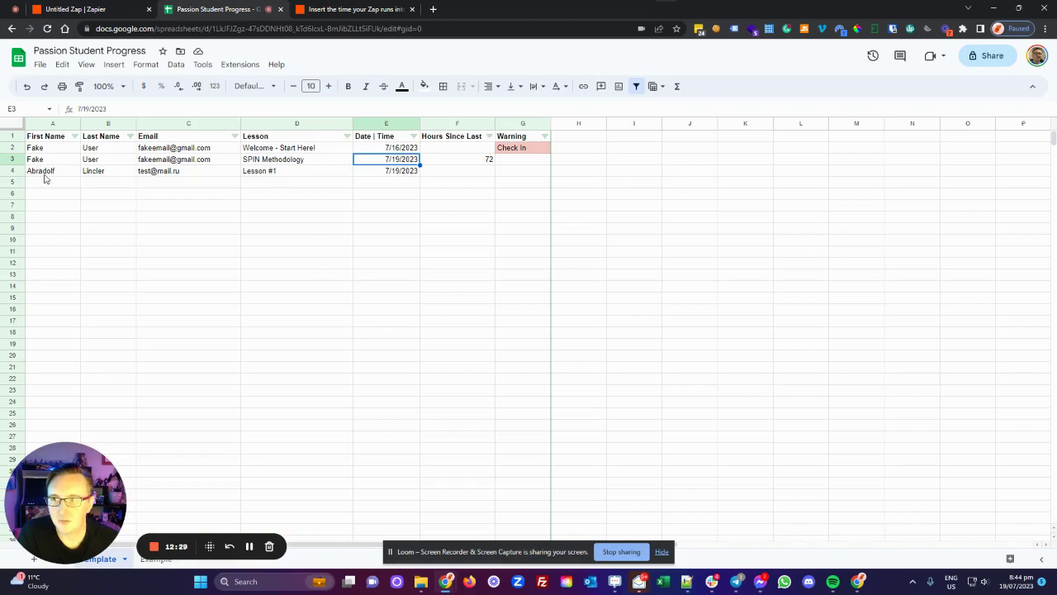
pyautogui.moveTo(45, 175); pyautogui.dragTo(389, 172)
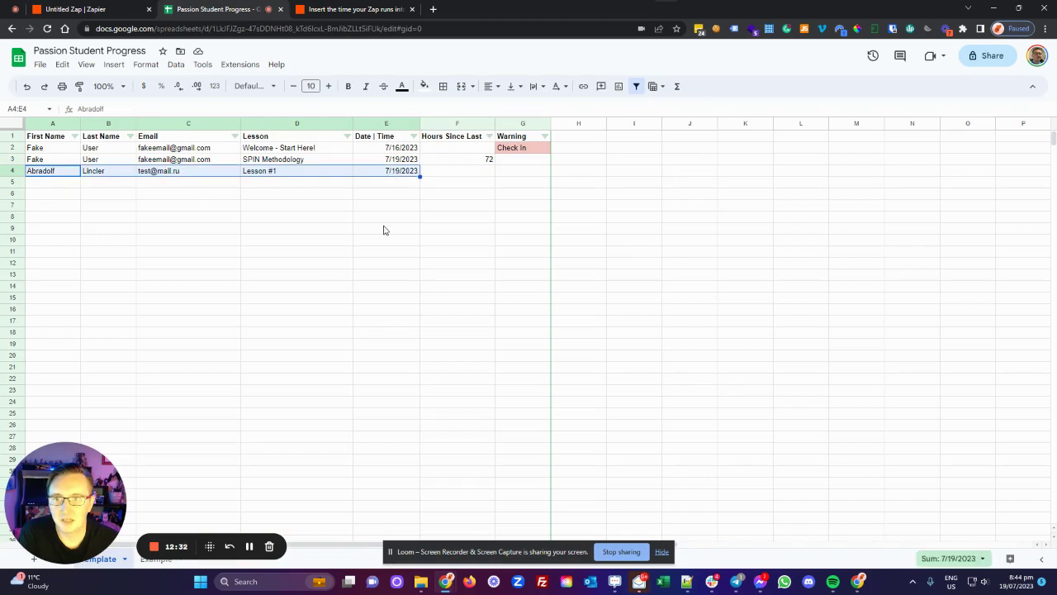
pyautogui.click(384, 229)
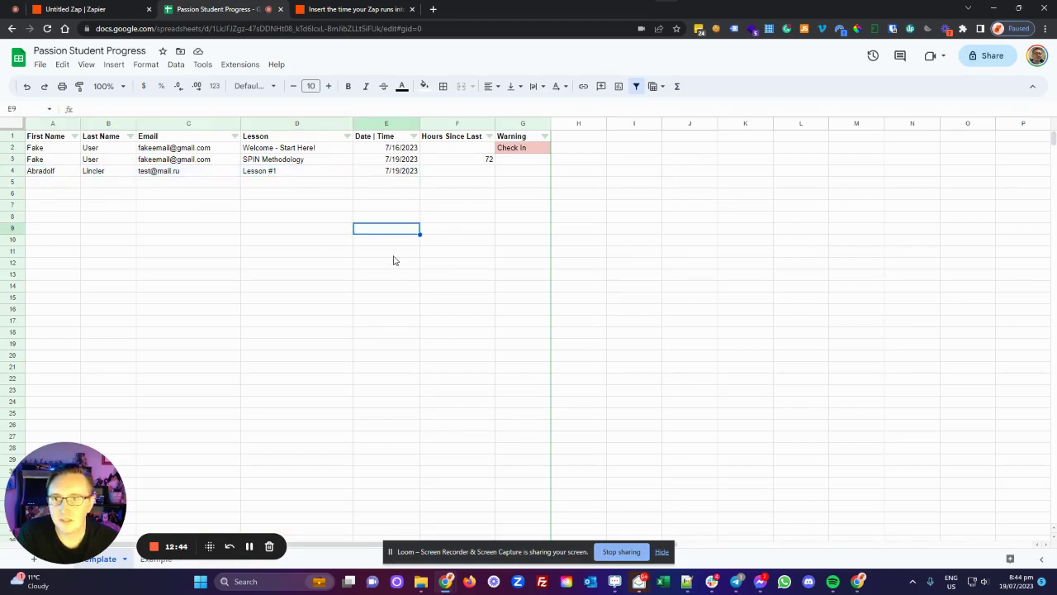
pyautogui.moveTo(490, 160); pyautogui.dragTo(507, 163)
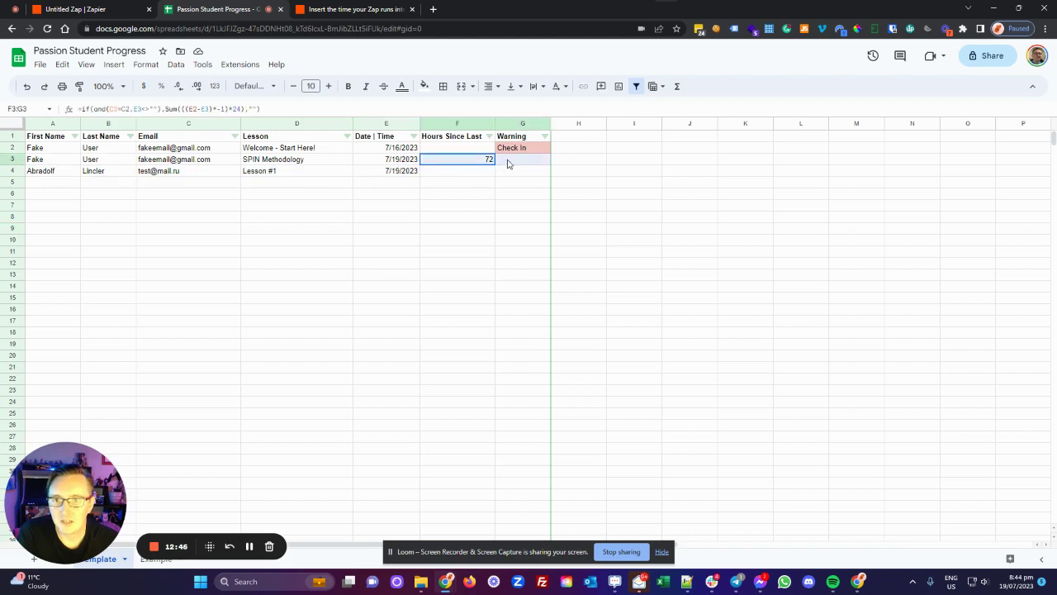
pyautogui.click(509, 173)
pyautogui.click(483, 170)
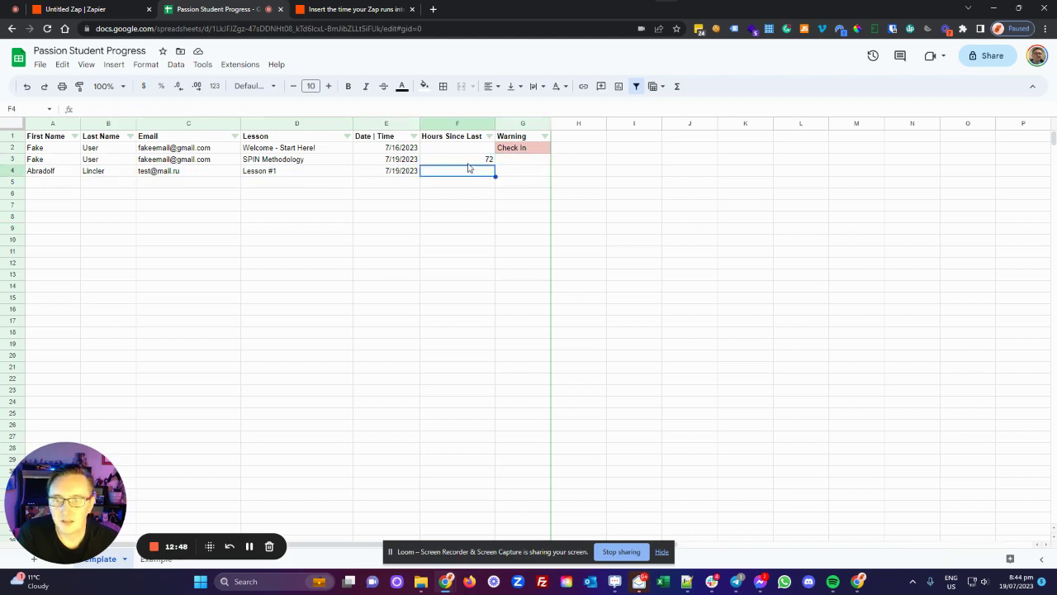
pyautogui.click(507, 162)
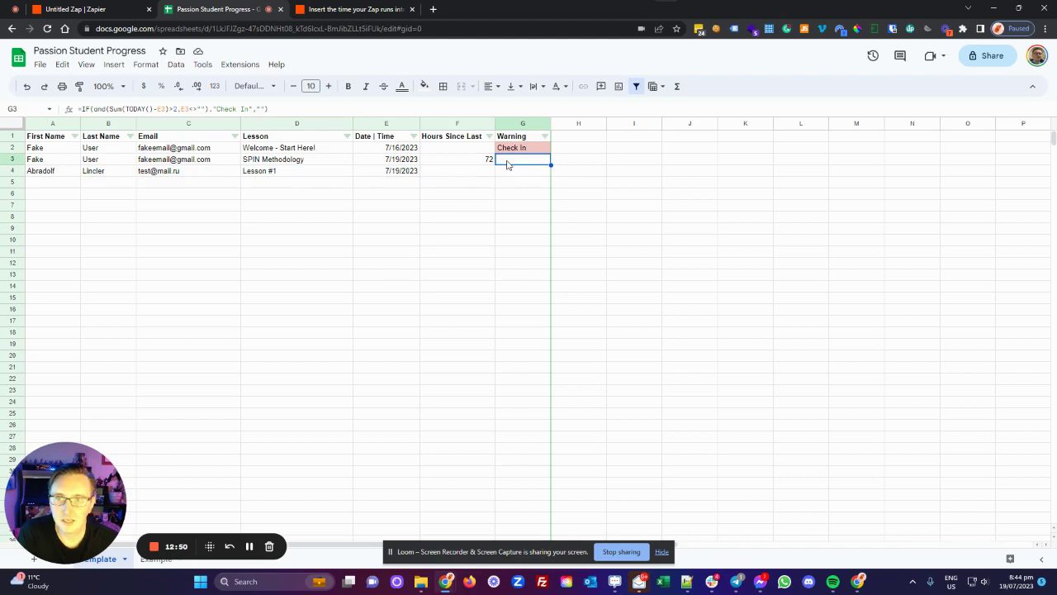
# Step: Copy the hours and warning formulas down and fill test rows for Lessons #2–#4 to row 7
pyautogui.moveTo(422, 164); pyautogui.dragTo(544, 190)
pyautogui.click(519, 223)
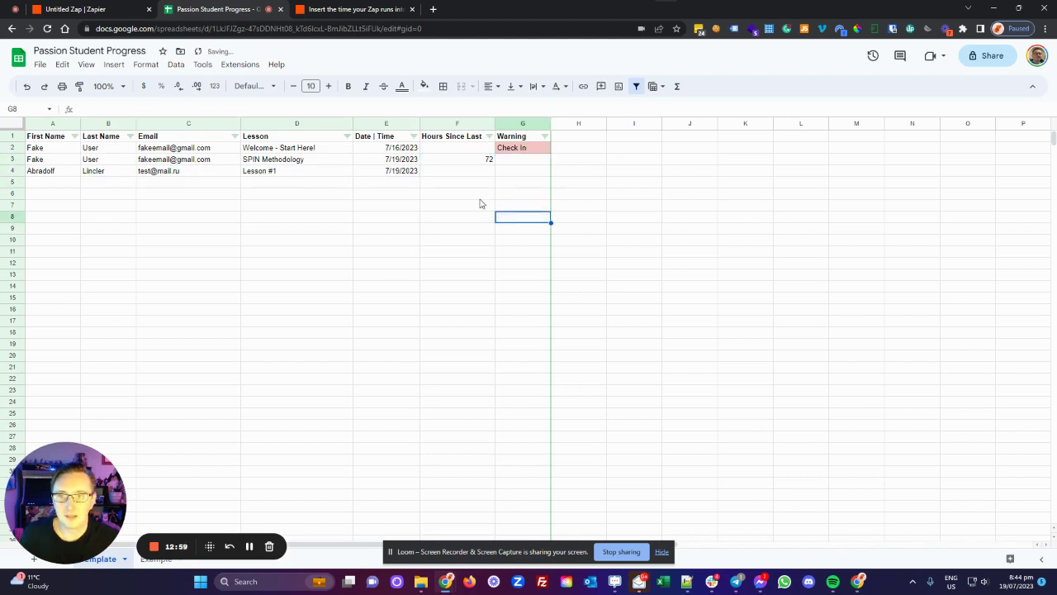
pyautogui.doubleClick(465, 159)
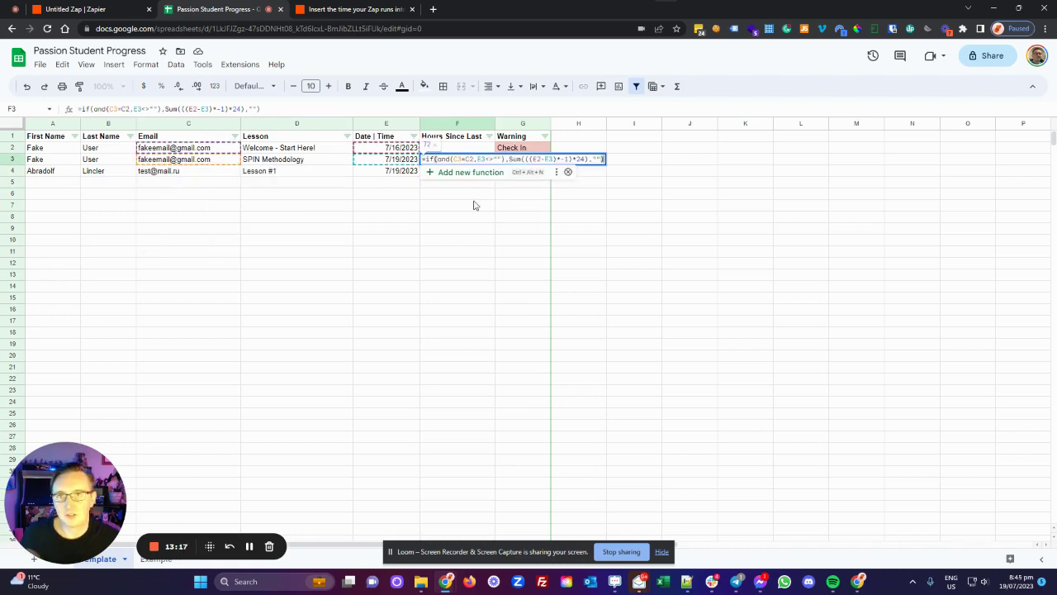
pyautogui.press('Escape')
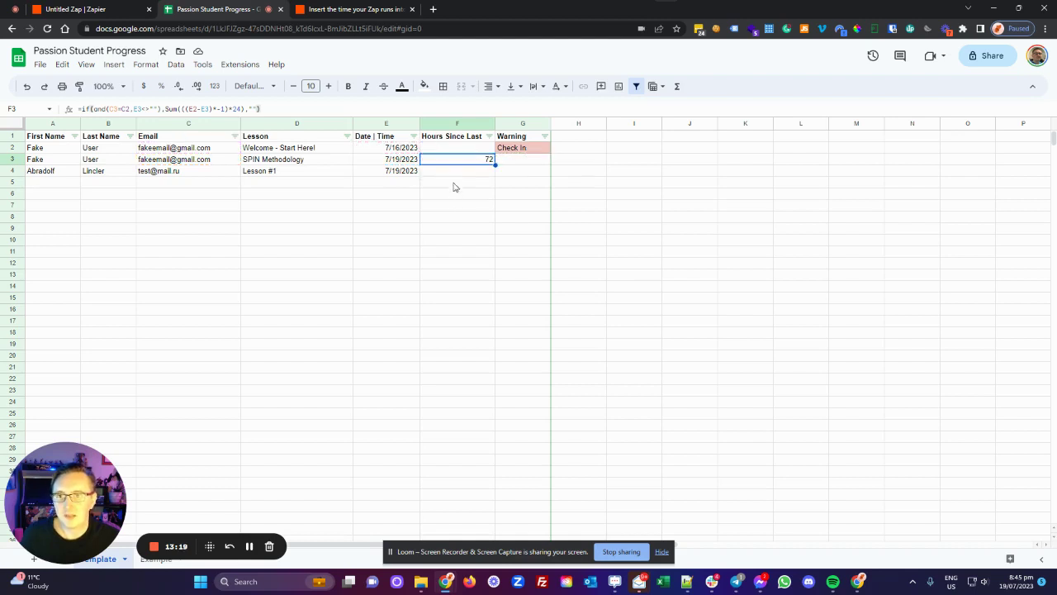
pyautogui.moveTo(56, 175); pyautogui.dragTo(417, 212)
pyautogui.click(437, 252)
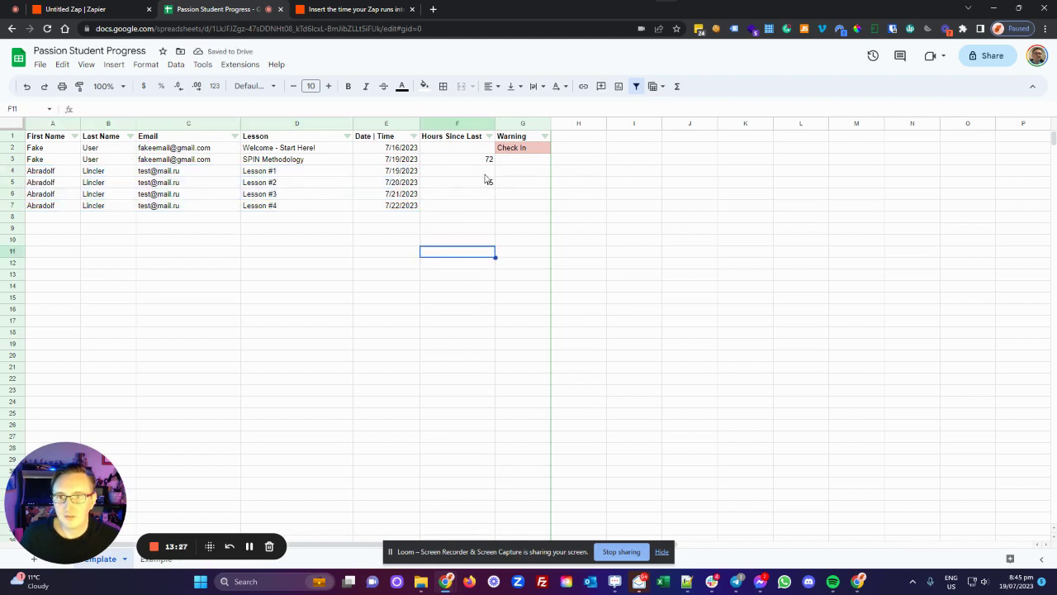
pyautogui.moveTo(485, 172); pyautogui.dragTo(550, 204)
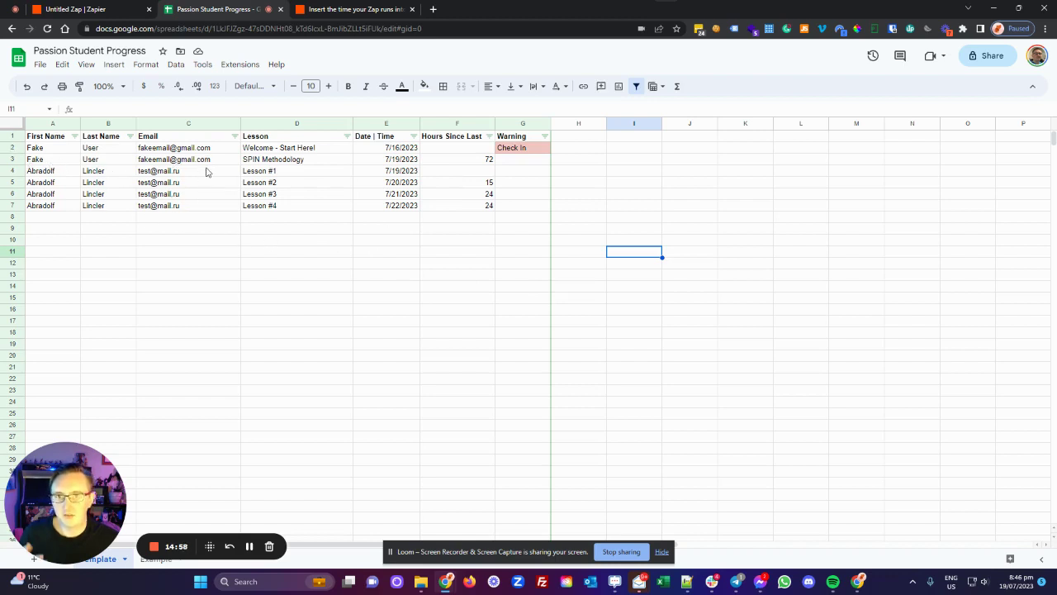
pyautogui.moveTo(207, 171)
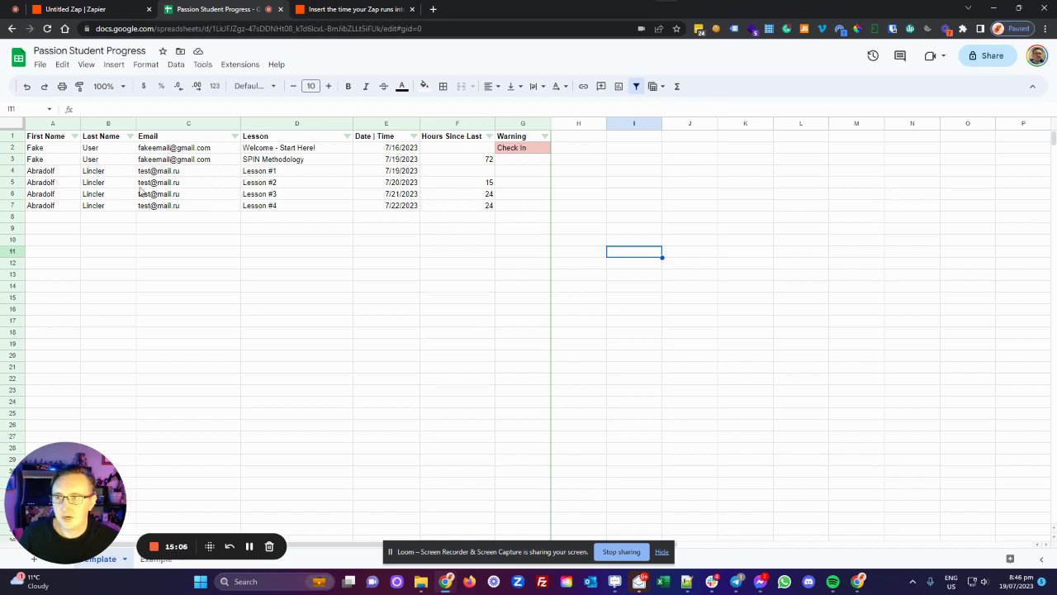
# Step: Sort columns A–G, with row 1 as headers, by Email and then Date | Time, A→Z
pyautogui.click(31, 123)
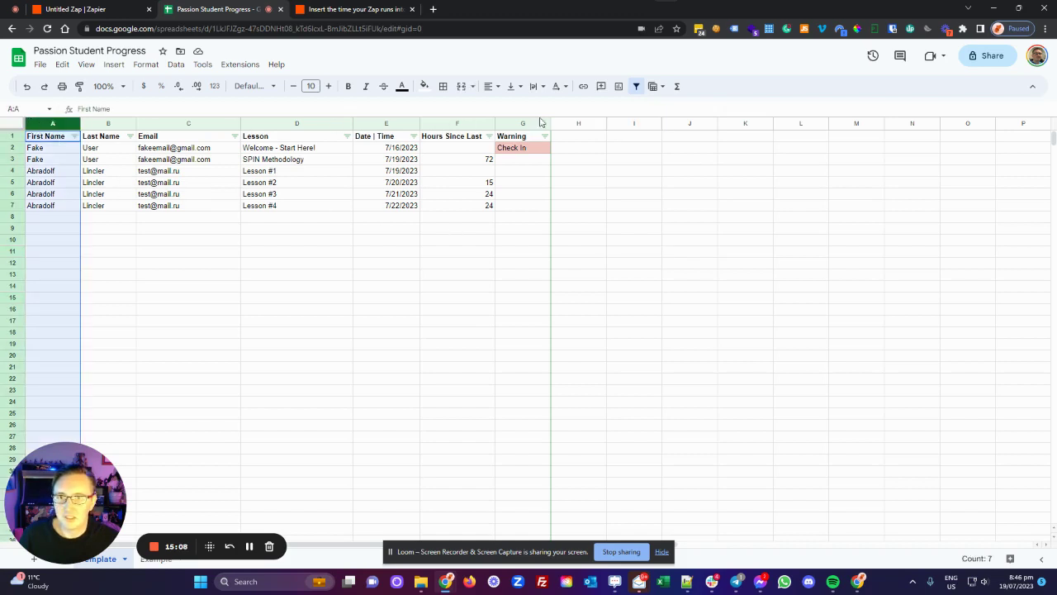
pyautogui.keyDown('shift'); pyautogui.click(533, 123); pyautogui.keyUp('shift')
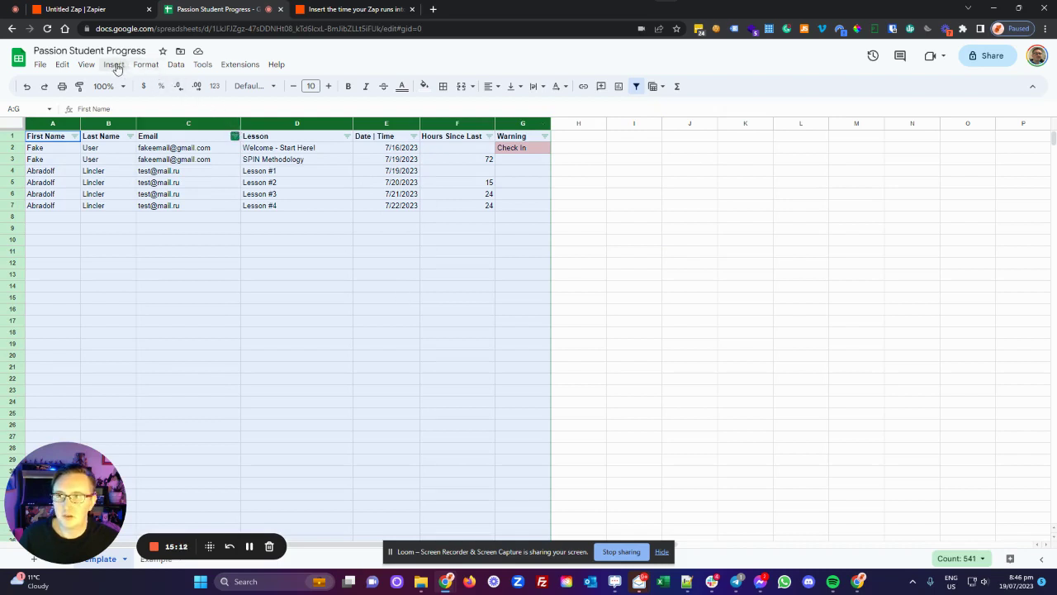
pyautogui.click(175, 66)
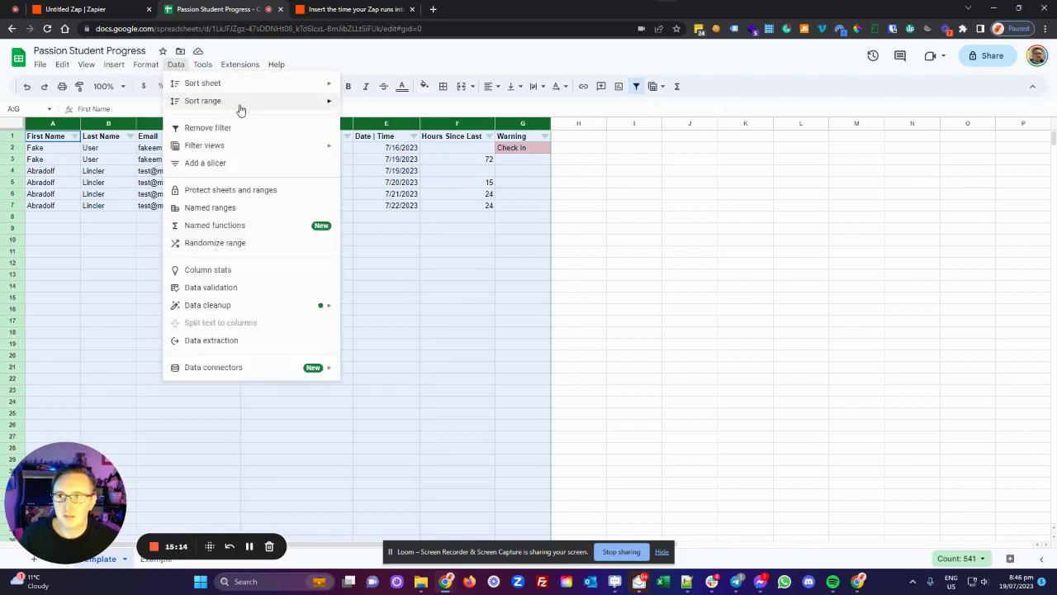
pyautogui.moveTo(239, 106)
pyautogui.click(393, 152)
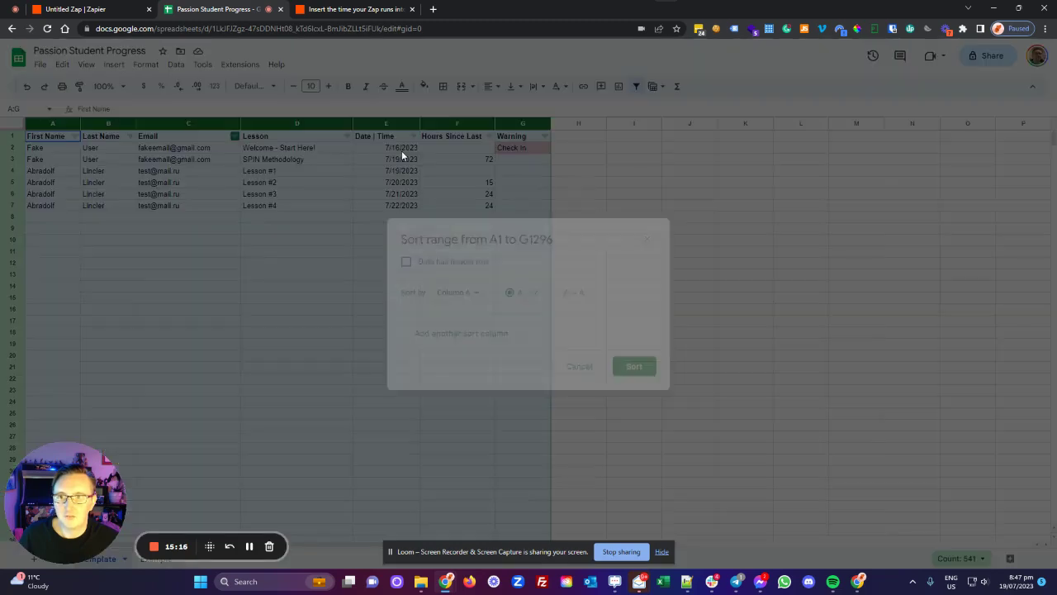
pyautogui.click(466, 334)
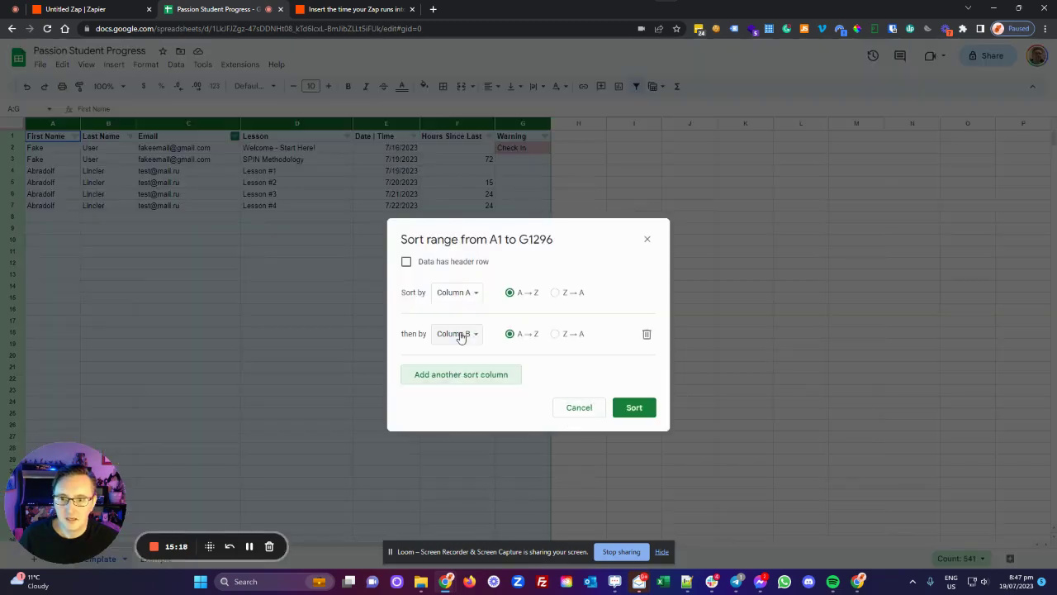
pyautogui.click(406, 261)
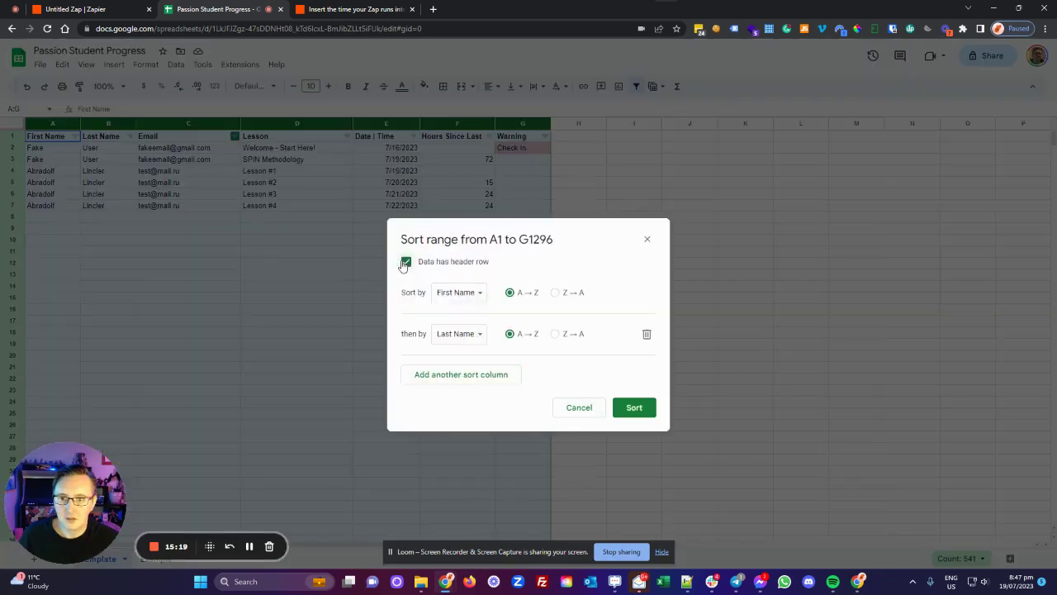
pyautogui.click(472, 300)
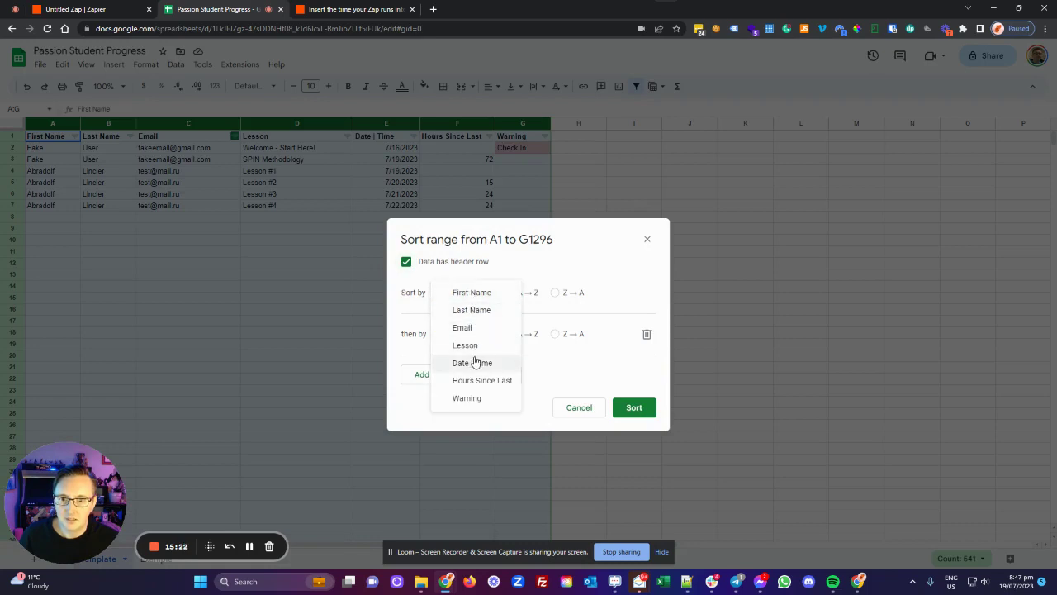
pyautogui.click(472, 327)
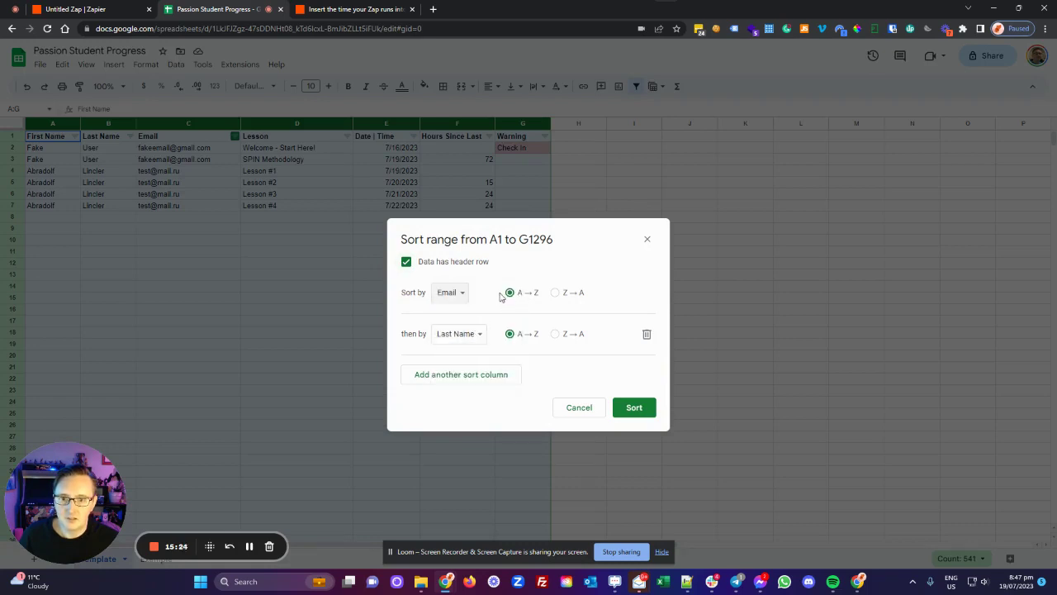
pyautogui.click(477, 336)
pyautogui.click(480, 385)
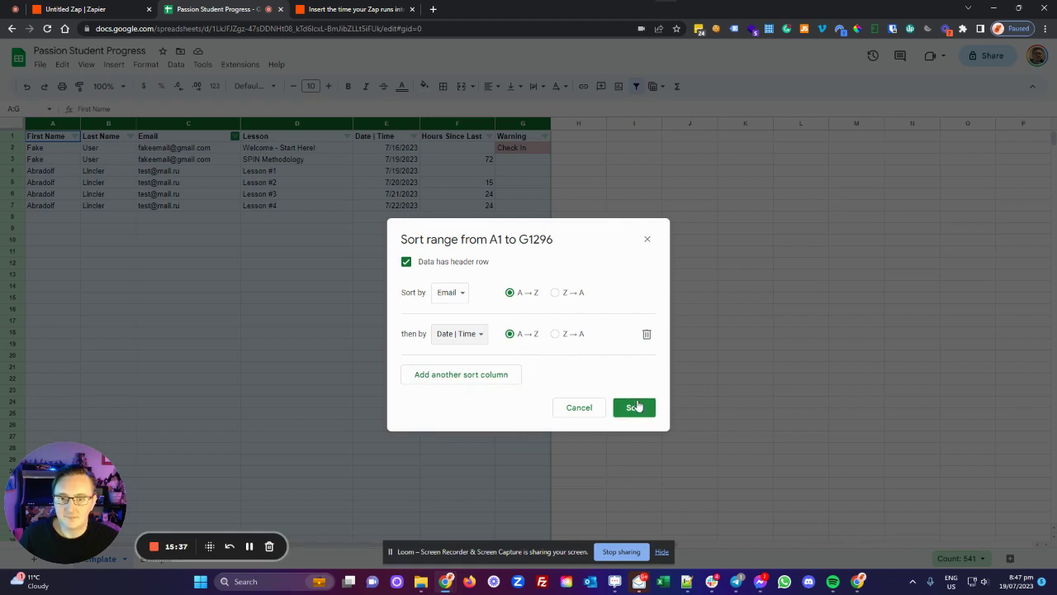
pyautogui.click(634, 406)
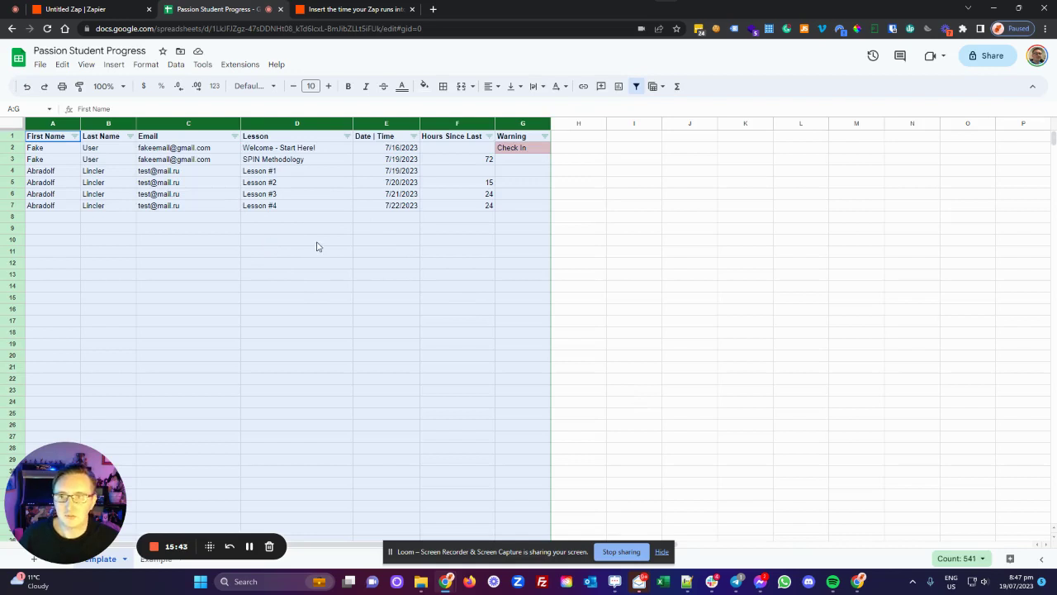
# Step: Duplicate the SPIN Methodology row 3 into row 8
pyautogui.click(235, 252)
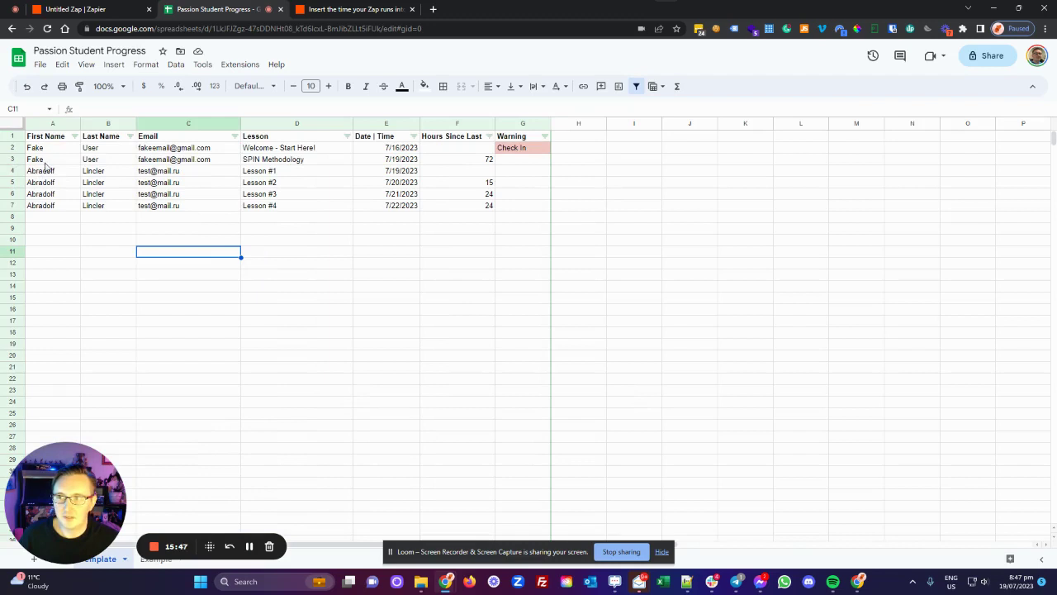
pyautogui.moveTo(45, 164); pyautogui.dragTo(519, 163)
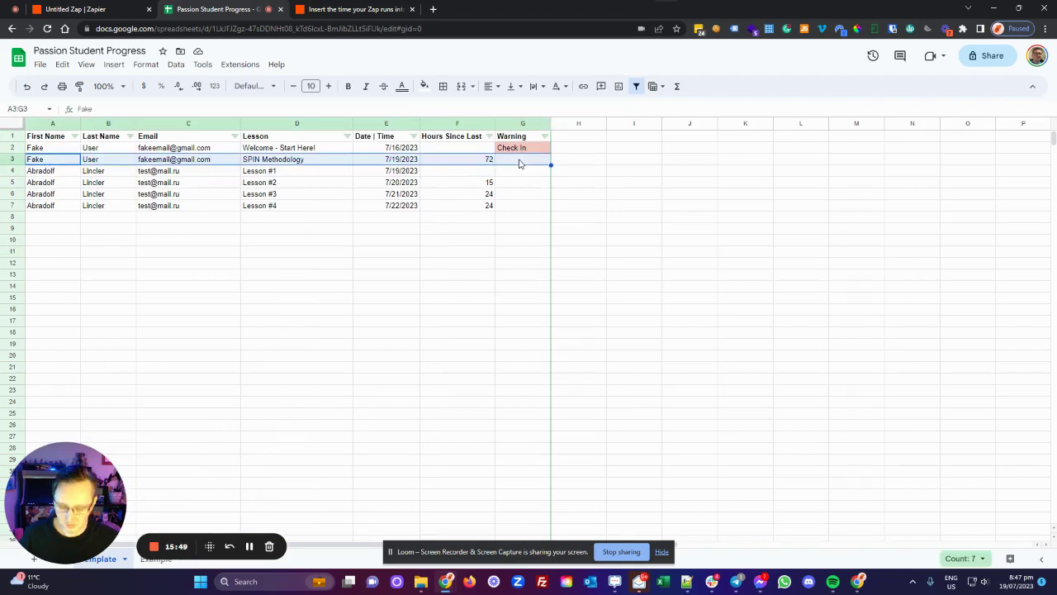
pyautogui.hotkey('ctrl', 'c')
pyautogui.click(74, 218)
pyautogui.hotkey('ctrl', 'v')
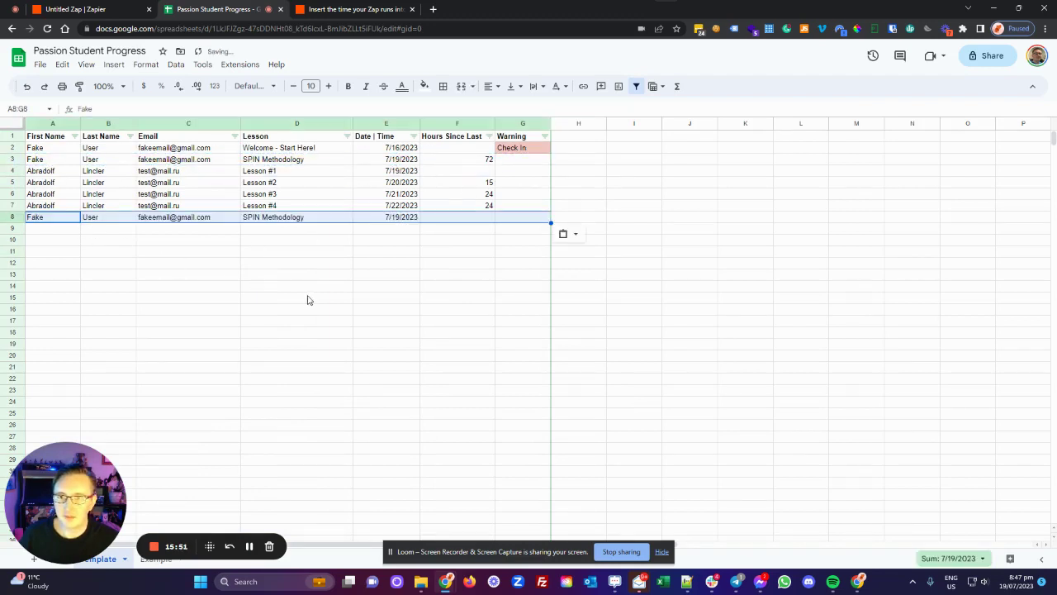
pyautogui.click(365, 294)
# Step: Re-sort columns A–G with headers by Email, then Date | Time, grouping the new entry
pyautogui.click(49, 124)
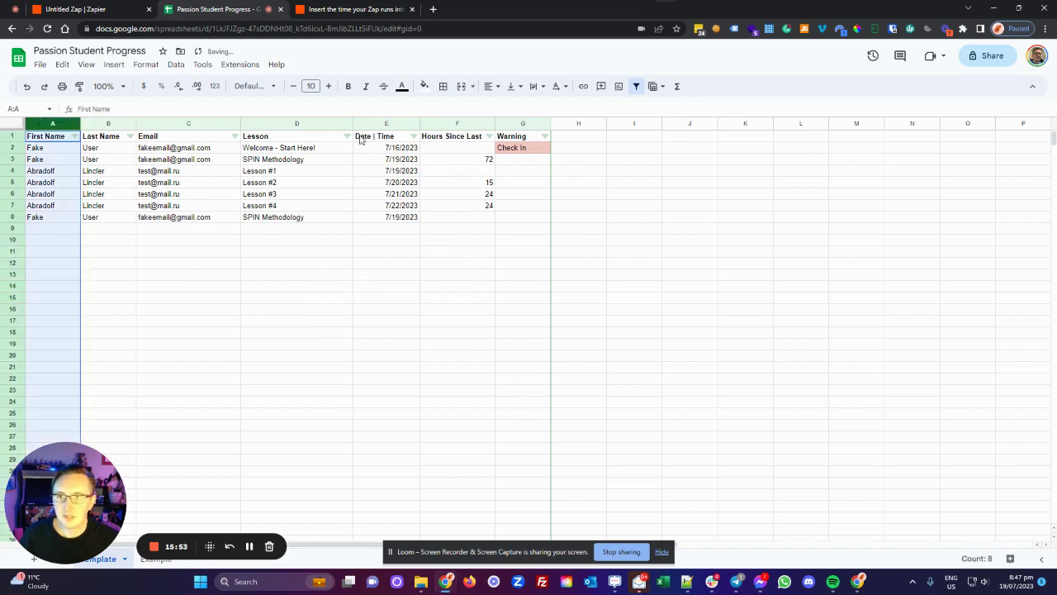
pyautogui.keyDown('shift'); pyautogui.click(519, 122); pyautogui.keyUp('shift')
pyautogui.click(151, 65)
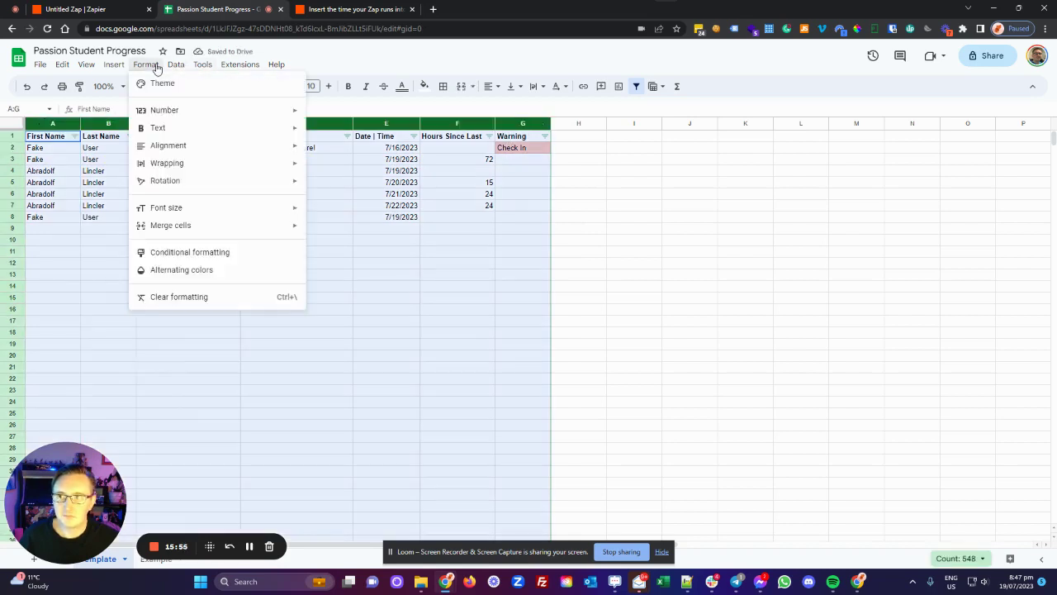
pyautogui.moveTo(189, 69)
pyautogui.moveTo(228, 101)
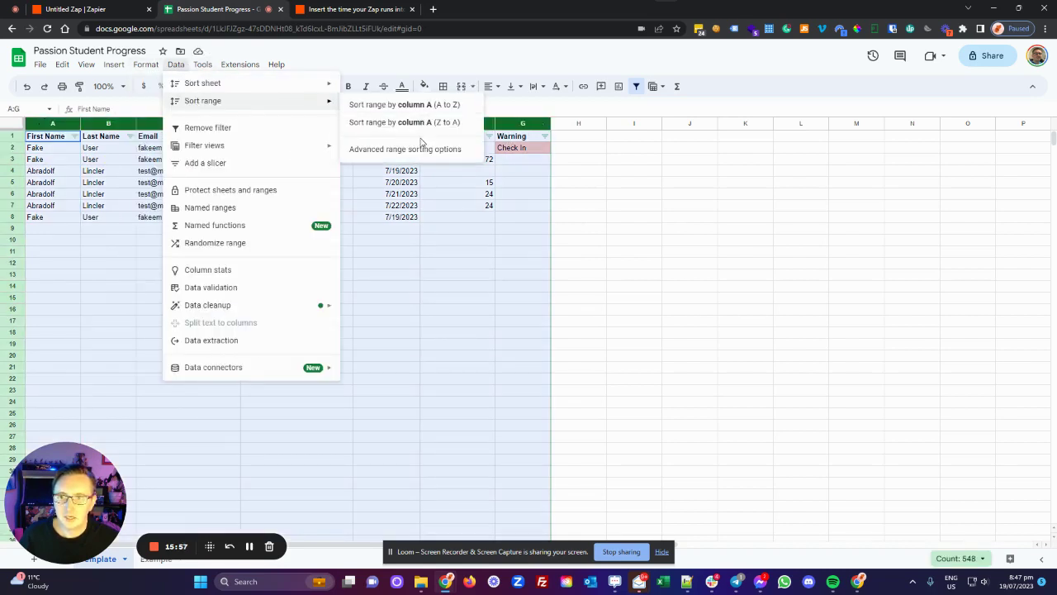
pyautogui.click(416, 147)
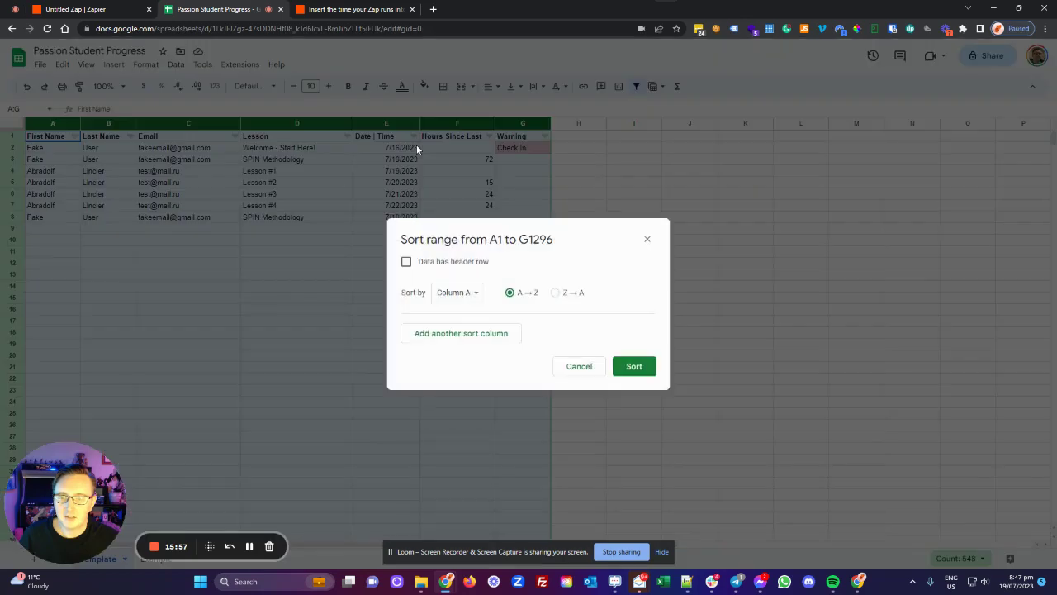
pyautogui.click(406, 262)
pyautogui.click(466, 334)
pyautogui.click(462, 294)
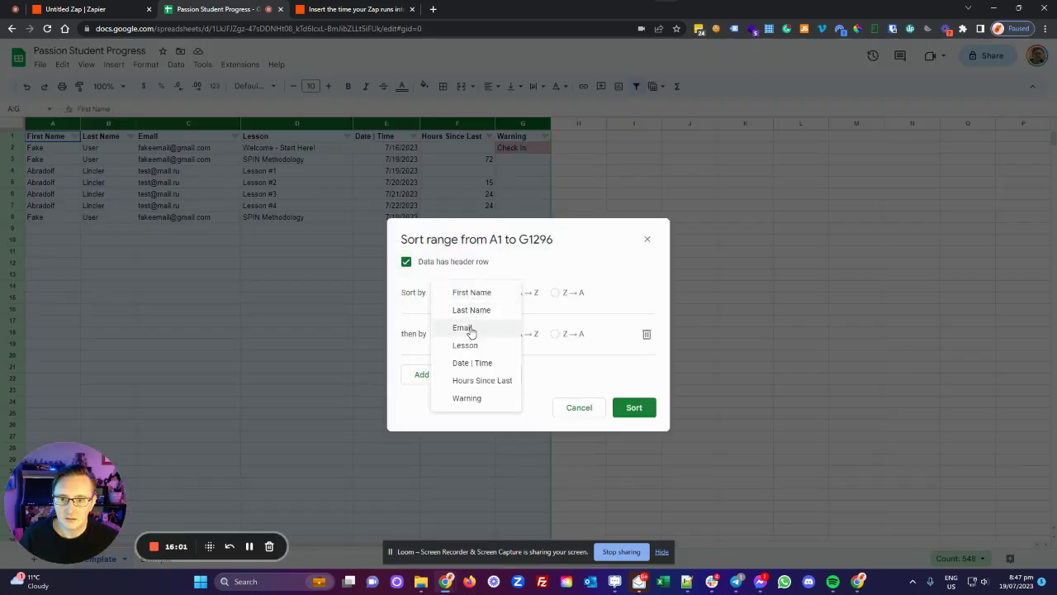
pyautogui.click(468, 328)
pyautogui.click(468, 334)
pyautogui.click(480, 385)
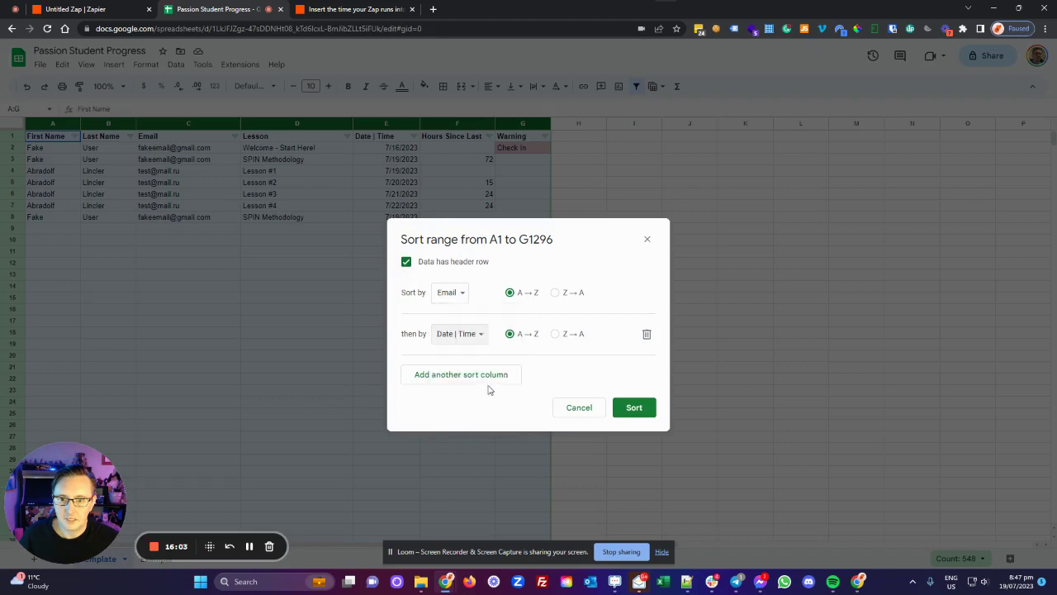
pyautogui.click(633, 408)
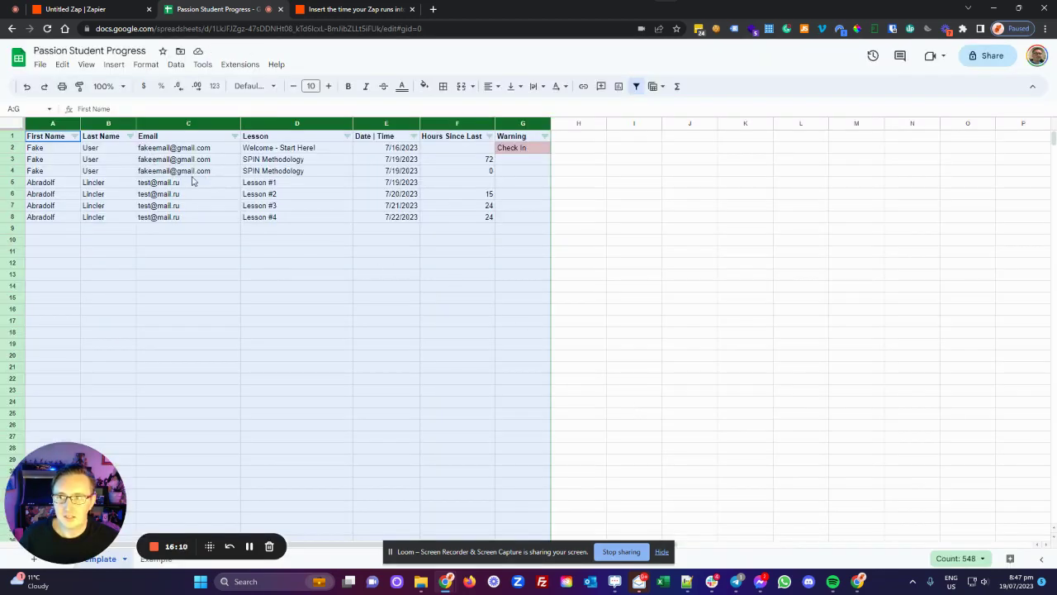
pyautogui.click(527, 150)
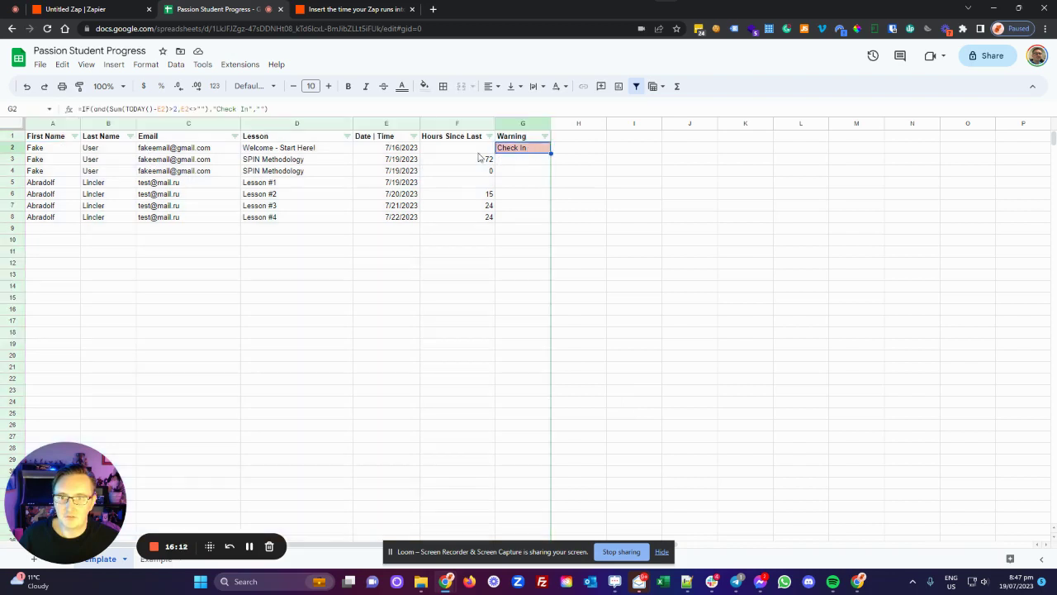
# Step: Extend the F2:G2 hours and Check In formulas down to row 8
pyautogui.moveTo(479, 151); pyautogui.dragTo(543, 161)
pyautogui.click(538, 150)
pyautogui.moveTo(477, 151); pyautogui.dragTo(545, 222)
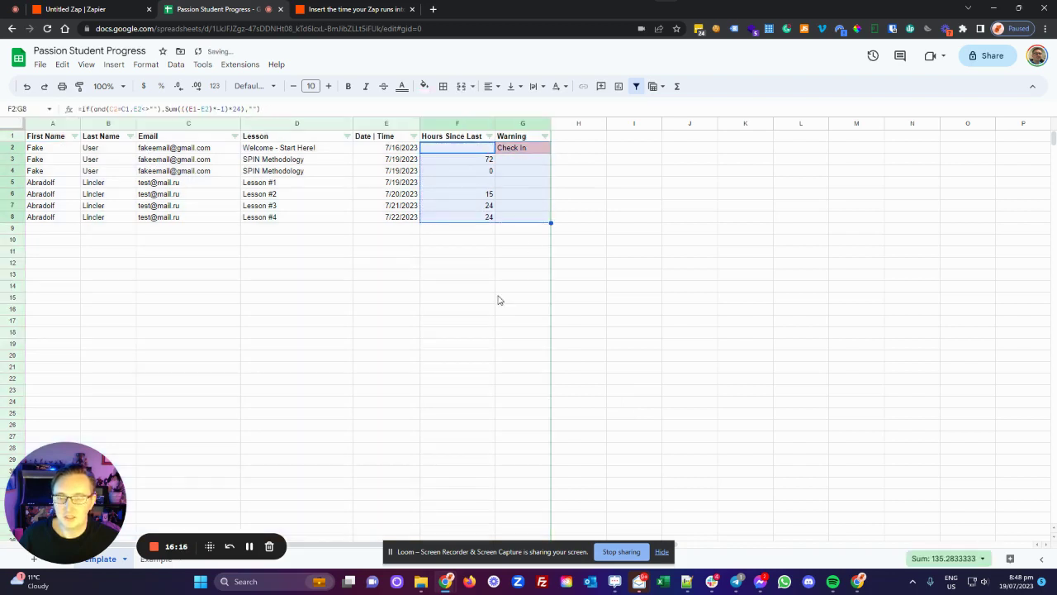
pyautogui.click(510, 286)
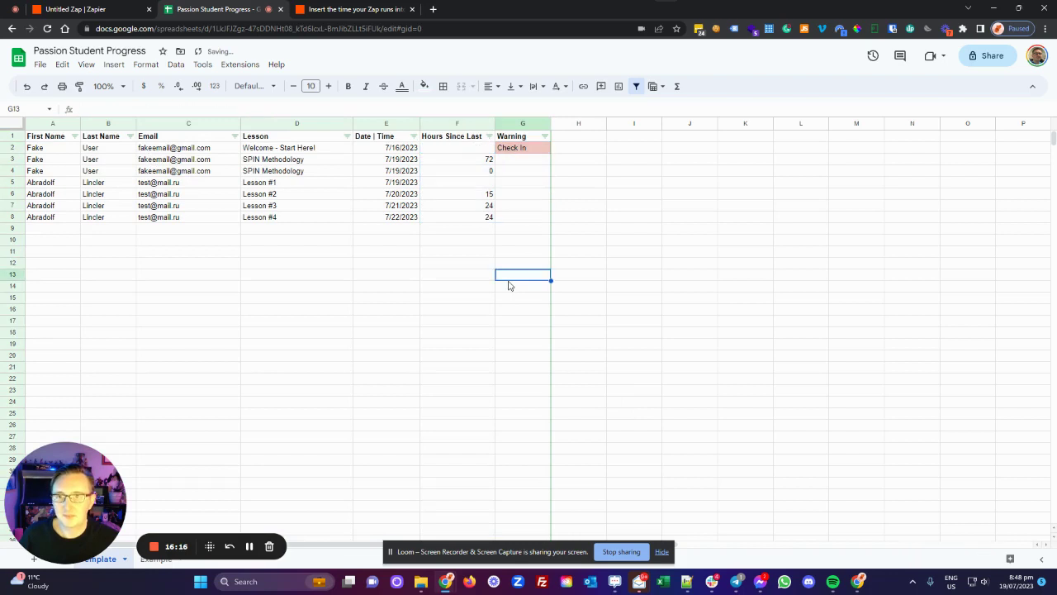
# Step: Backdate the SPIN Methodology lesson in E3 to July 4 and the Welcome lesson in E2 to July 3, 2023
pyautogui.click(399, 171)
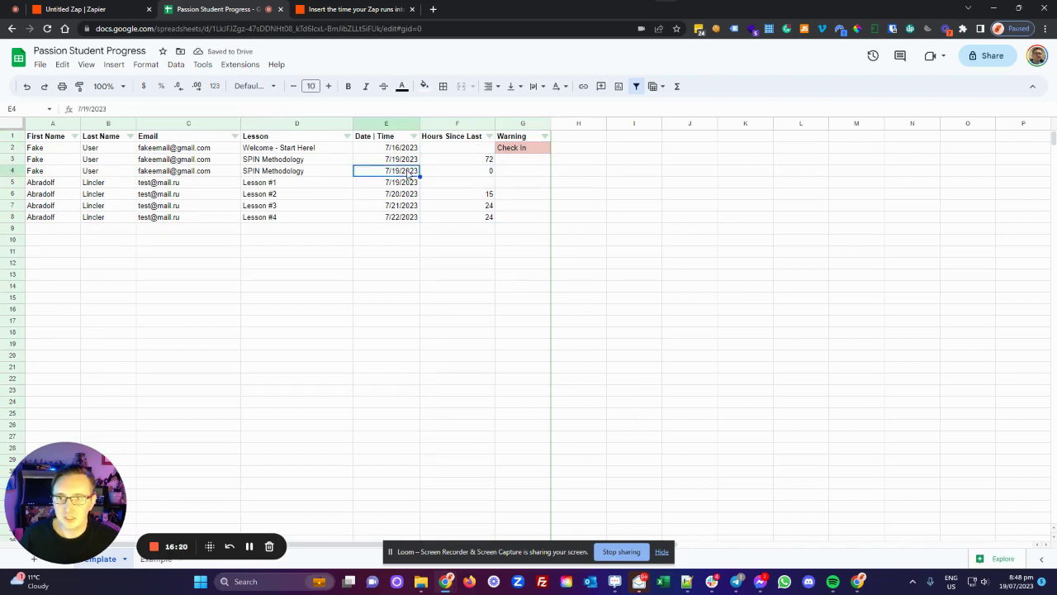
pyautogui.doubleClick(405, 160)
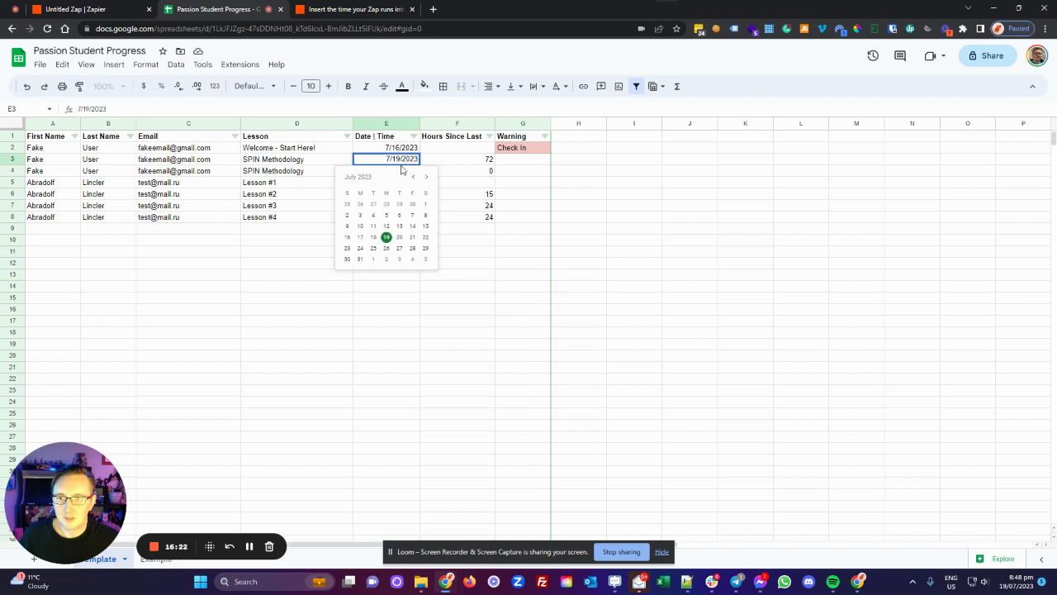
pyautogui.click(372, 216)
pyautogui.doubleClick(402, 147)
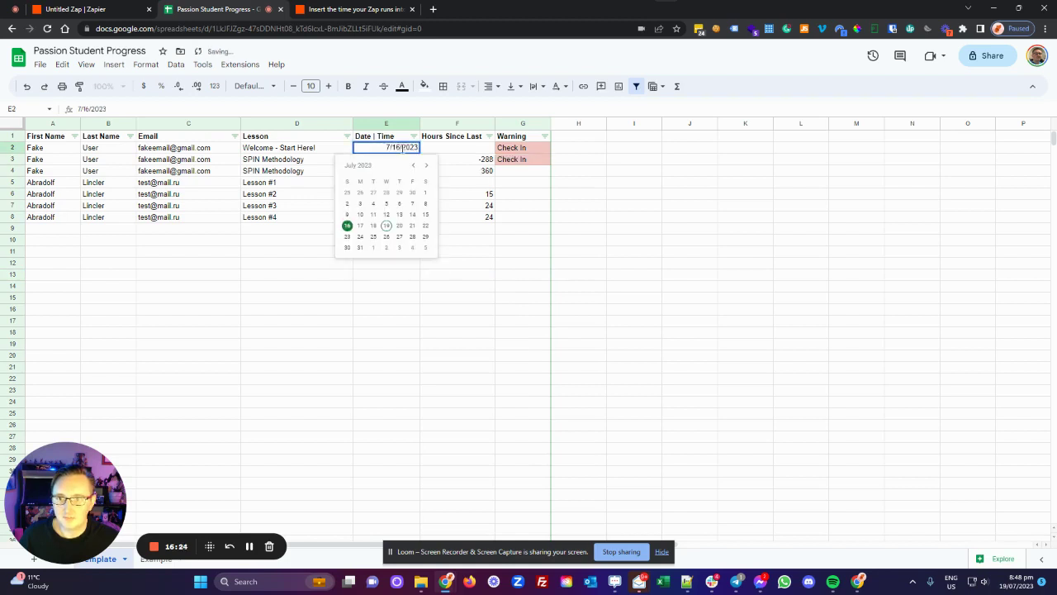
pyautogui.click(360, 204)
pyautogui.click(475, 262)
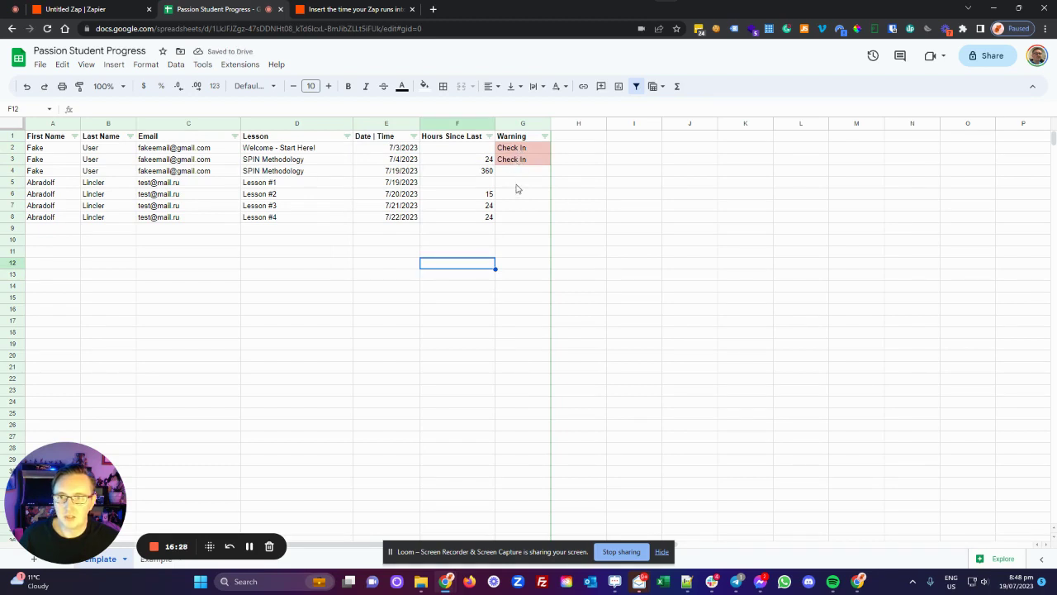
pyautogui.click(488, 173)
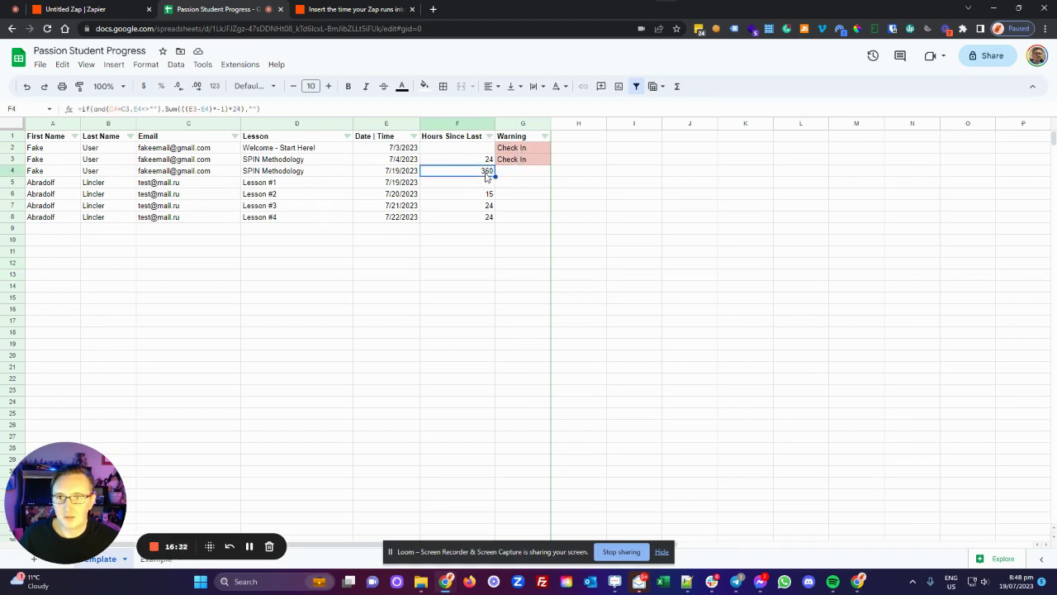